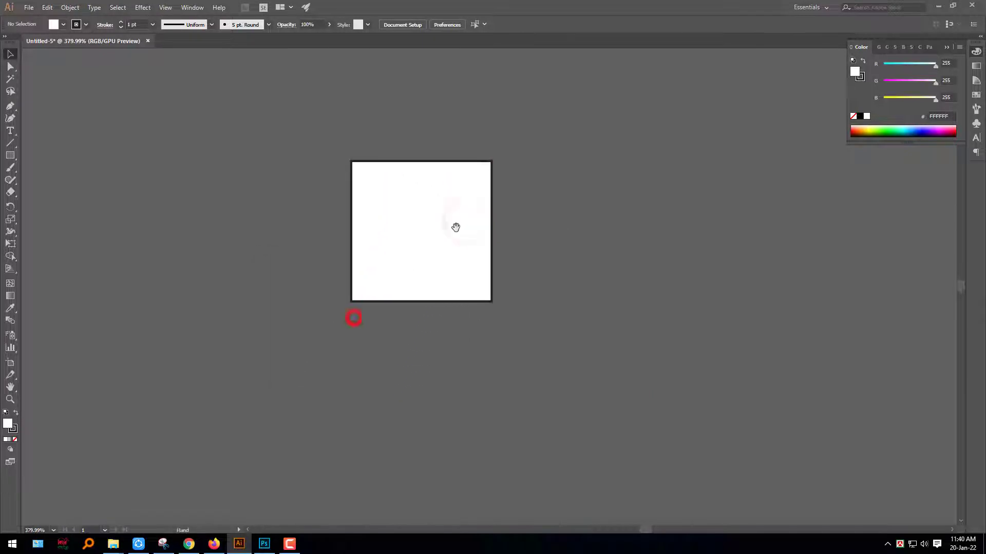
- Draw a 1 in circle with the Ellipse tool, overlapping the existing square
left_click_drag(387, 248, 462, 252)
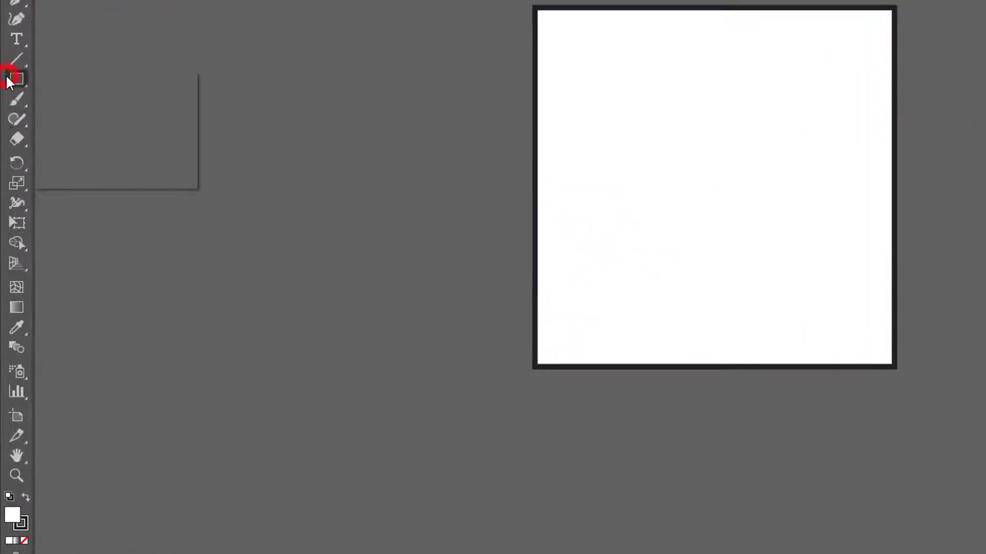
left_click(92, 121)
left_click(433, 149)
key("Return")
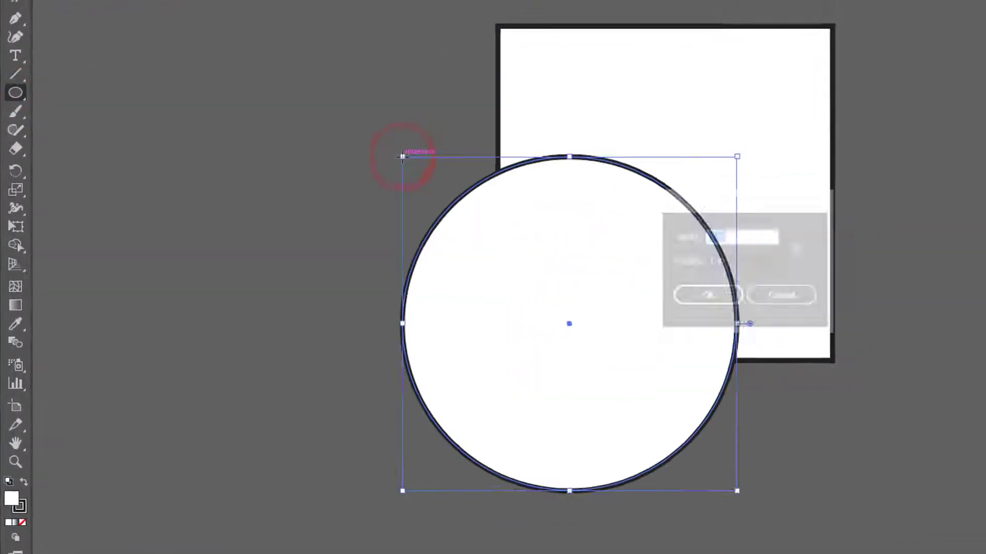
- Align the circle and the square on their horizontal and vertical centers so the circle sits inside the square
left_click(10, 54)
left_click(496, 134, "shift")
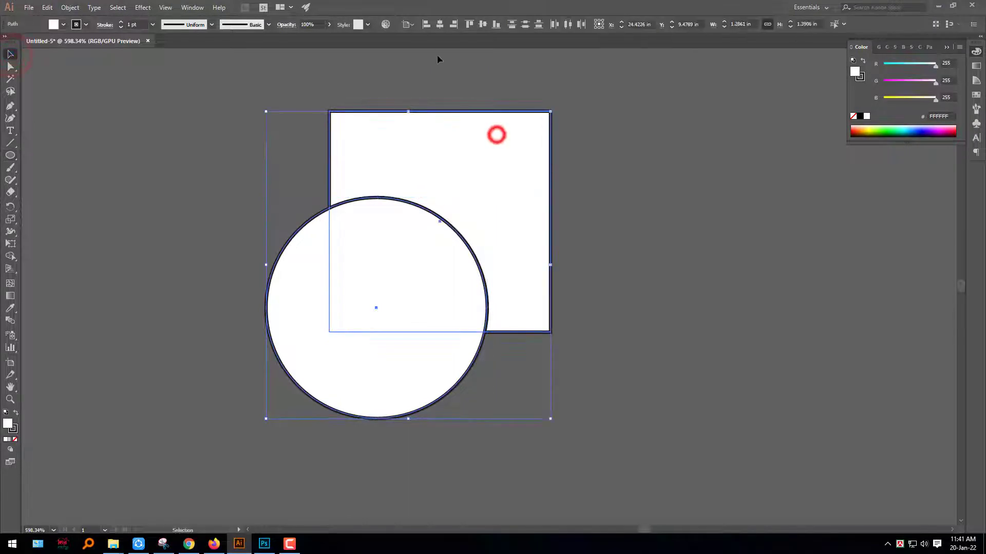
left_click(462, 146)
left_click(440, 24)
left_click(481, 24)
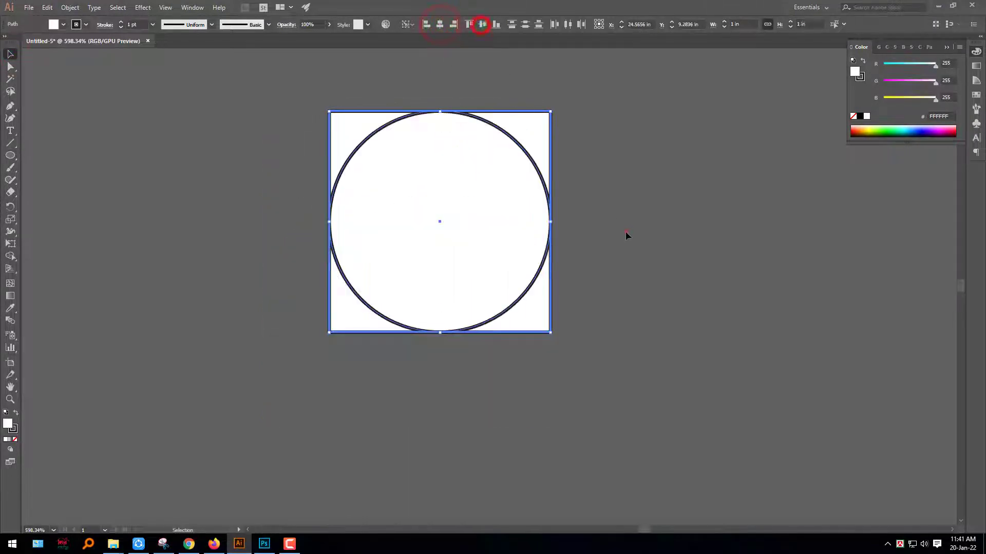
left_click(625, 232)
- Group the circle with its enclosing square
left_click_drag(574, 293, 381, 159)
right_click(384, 159)
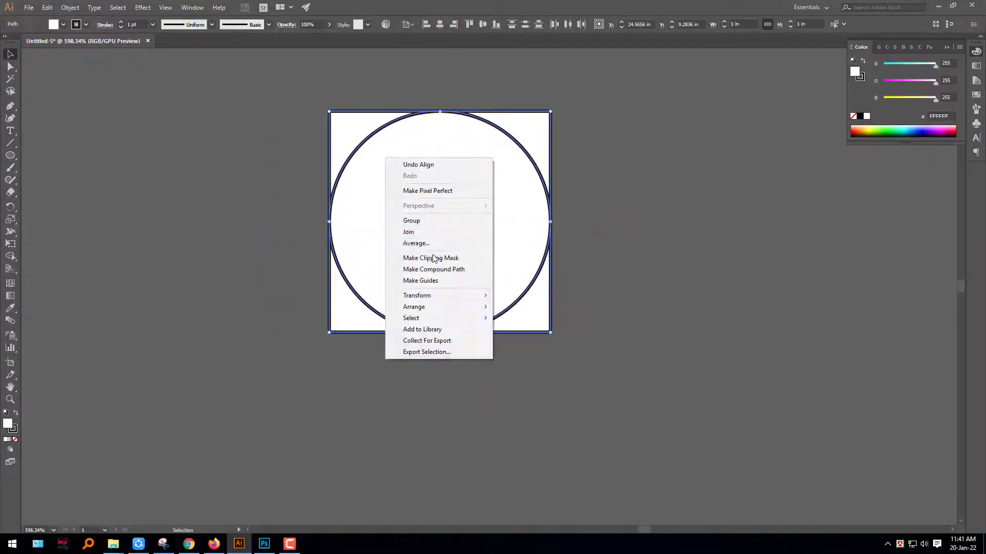
left_click(418, 221)
left_click(680, 267)
- Duplicate the circle-and-square group directly to the right of the original, with their edges touching
left_click_drag(347, 236, 572, 242)
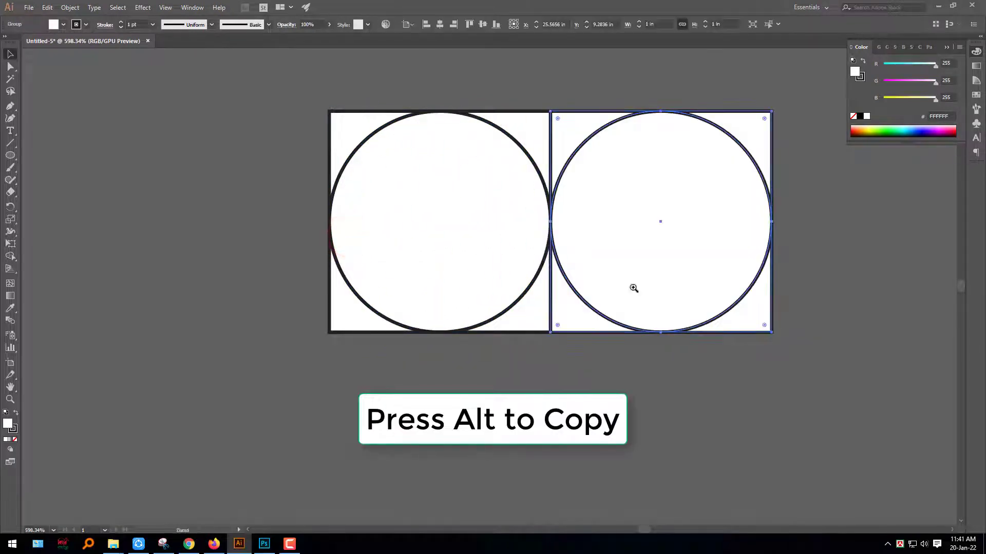
left_click_drag(631, 287, 530, 208)
scroll(579, 231, "down", 4)
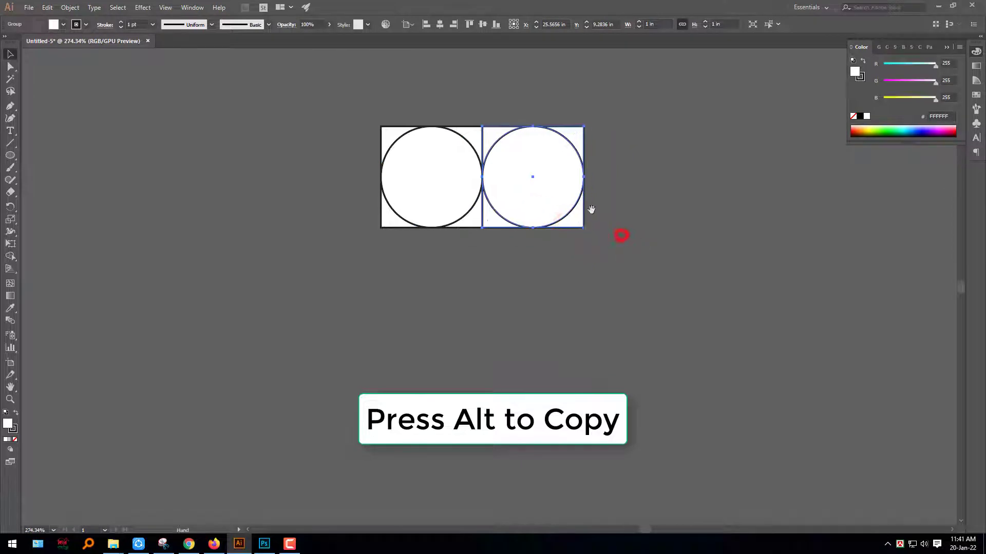
- Copy the second group directly below itself and enlarge the copy to 2 in so it spans both groups above
left_click_drag(570, 167, 559, 262)
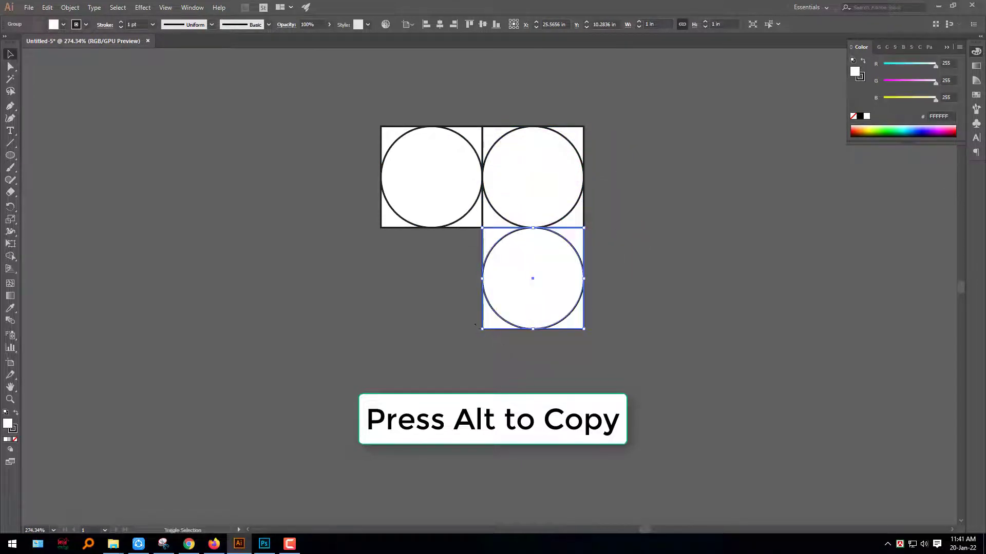
left_click_drag(481, 328, 410, 400)
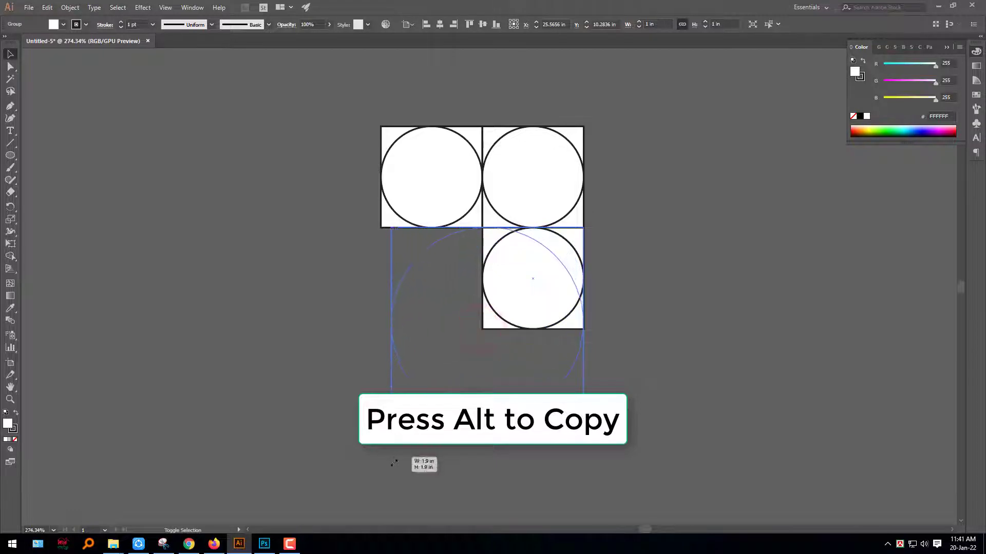
left_click_drag(381, 484, 380, 484)
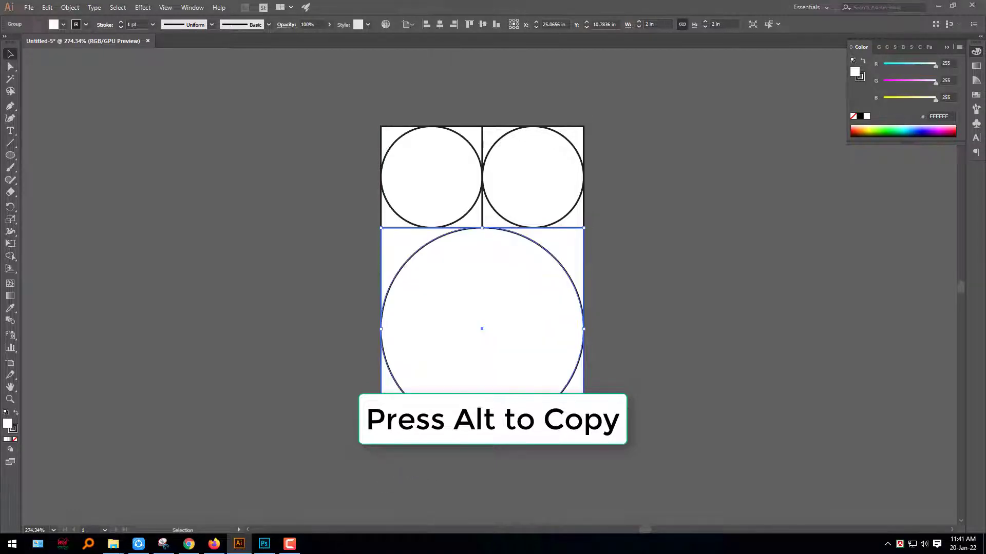
left_click(362, 308)
- Copy the 2 in group to its right and enlarge the copy to 3 in, up to the arrangement's top edge
left_click_drag(371, 301, 150, 318)
left_click(183, 360)
left_click_drag(201, 369, 404, 369)
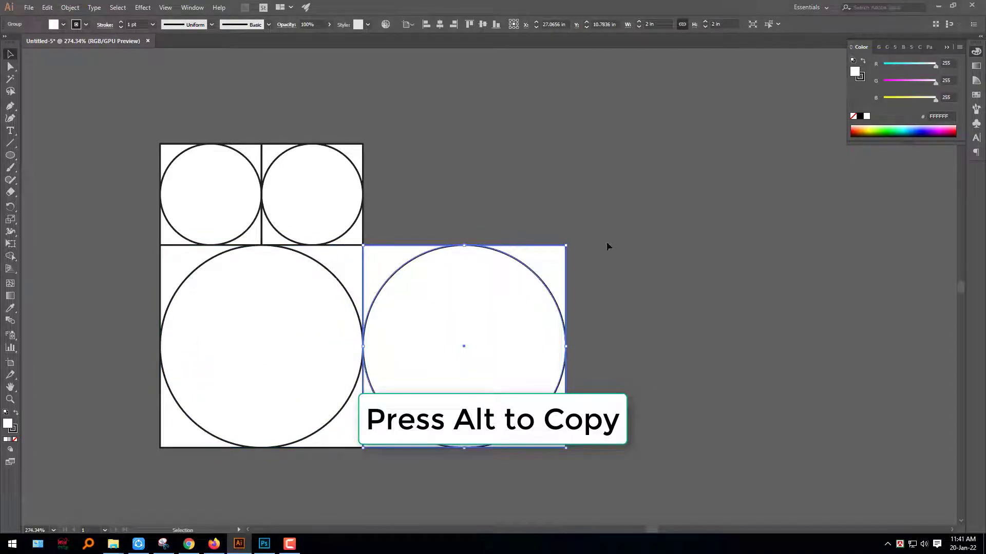
left_click_drag(566, 246, 752, 146)
left_click(737, 198)
- Copy the 3 in group directly below itself and enlarge the copy to 5 in, spanning the arrangement's full width
left_click_drag(609, 328, 653, 195)
left_click_drag(647, 221, 541, 205)
left_click_drag(669, 290, 645, 280)
left_click_drag(697, 316, 682, 178)
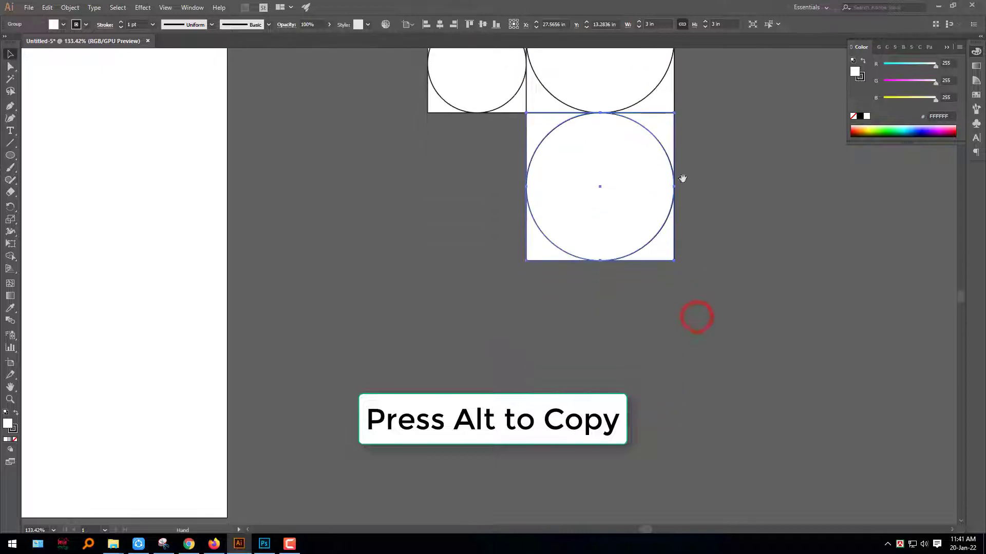
left_click_drag(524, 262, 428, 360)
key("ctrl+shift+a")
- Copy the 5 in group to its right and enlarge the copy to 8 in, matching the arrangement's full height
left_click_drag(583, 304, 381, 460)
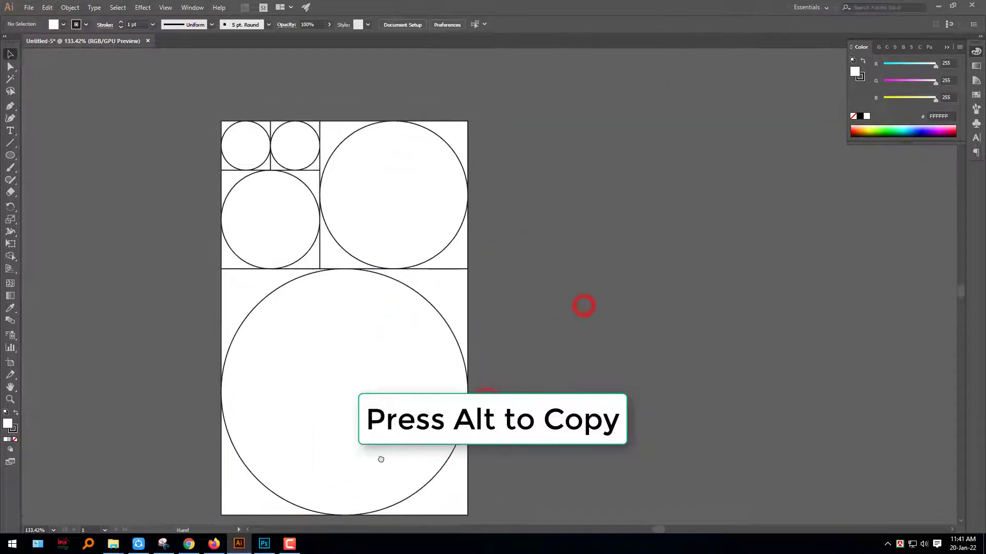
left_click_drag(330, 391, 571, 391)
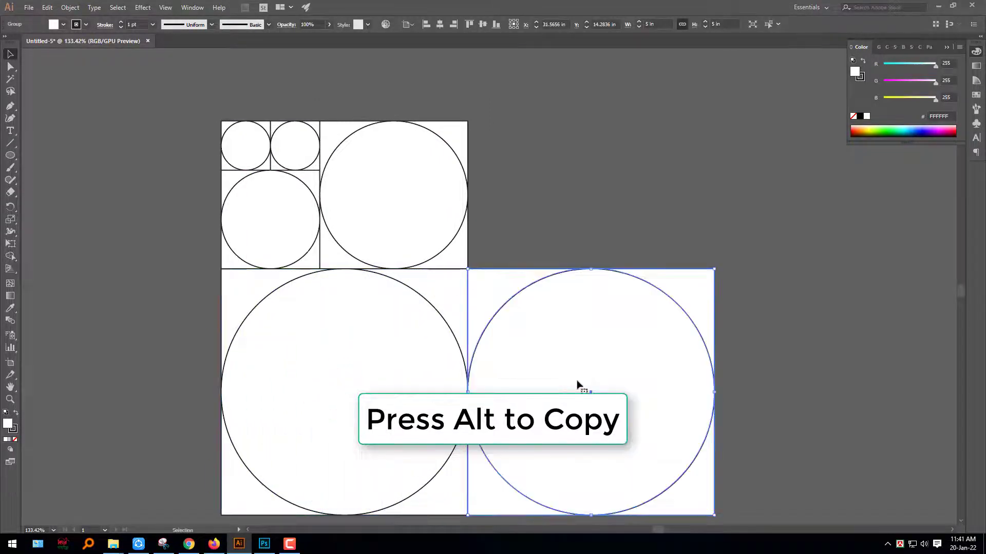
left_click_drag(750, 282, 799, 118)
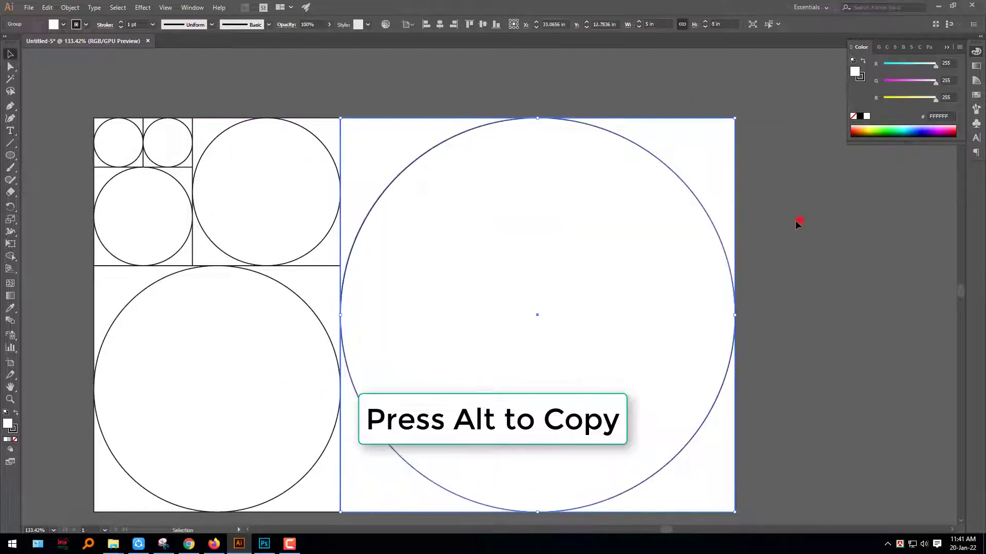
left_click(799, 221)
- Rotate the whole golden-ratio arrangement 90° counterclockwise so the largest circle is on top, and position it beside the artboard
left_click_drag(750, 265, 677, 265)
left_click_drag(696, 308, 730, 253)
left_click_drag(732, 266, 708, 271)
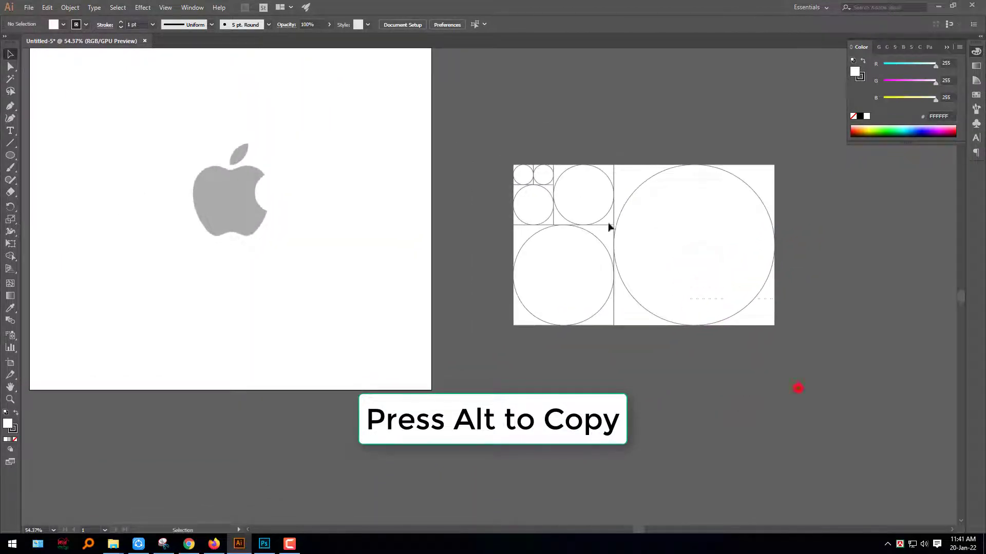
left_click_drag(512, 139, 510, 138)
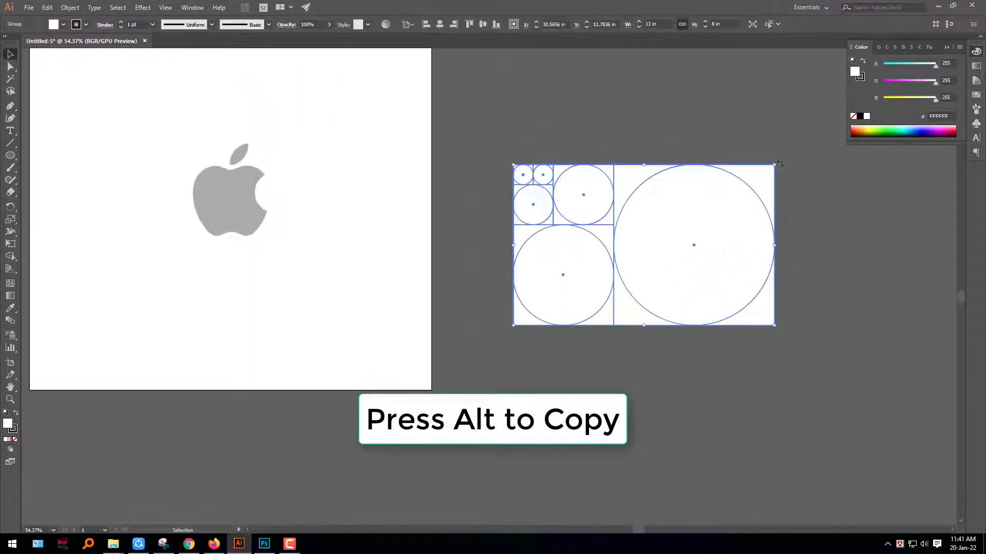
left_click_drag(779, 163, 568, 126)
left_click_drag(619, 198, 631, 217)
- Center the rotated arrangement vertically on the artboard and ungroup it
left_click(484, 25)
right_click(626, 218)
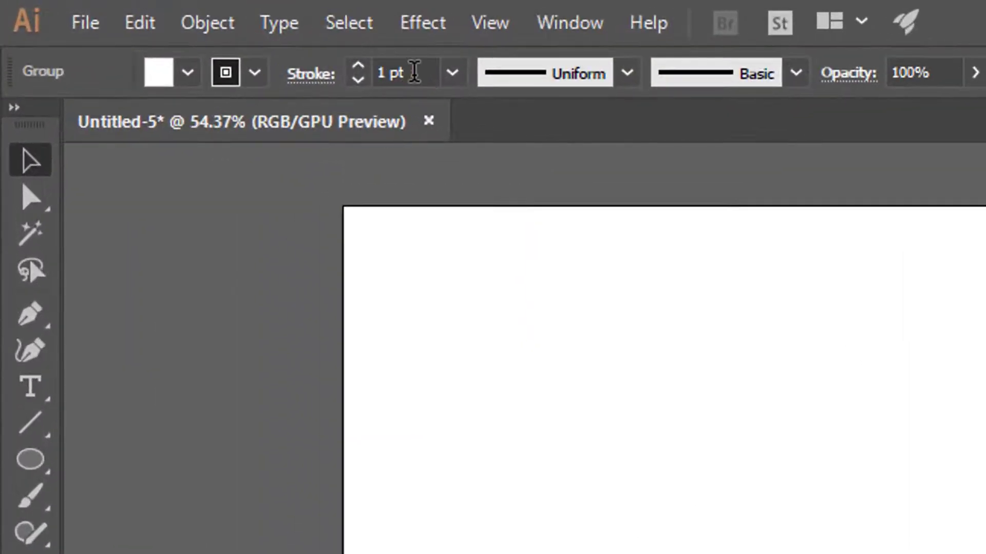
left_click(213, 38)
type("2")
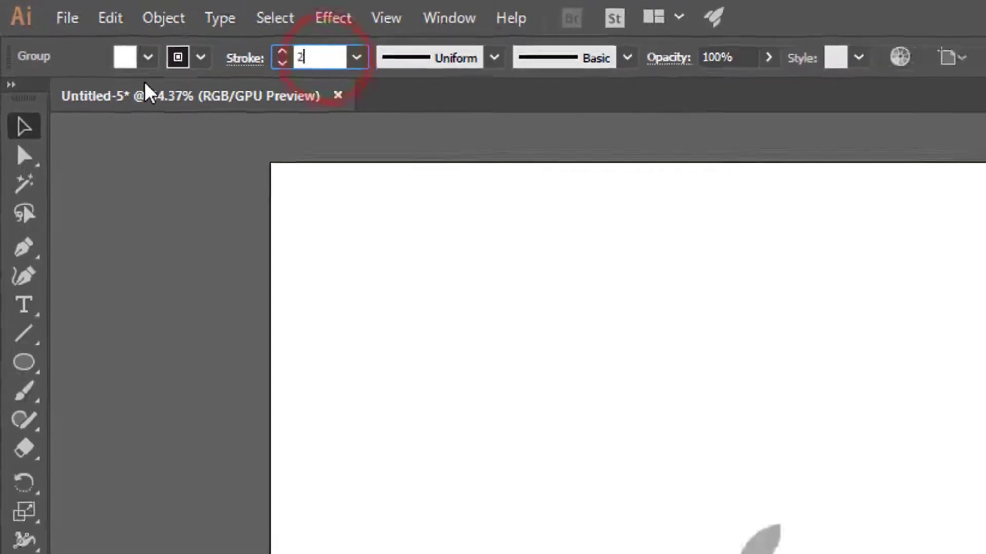
key("Escape")
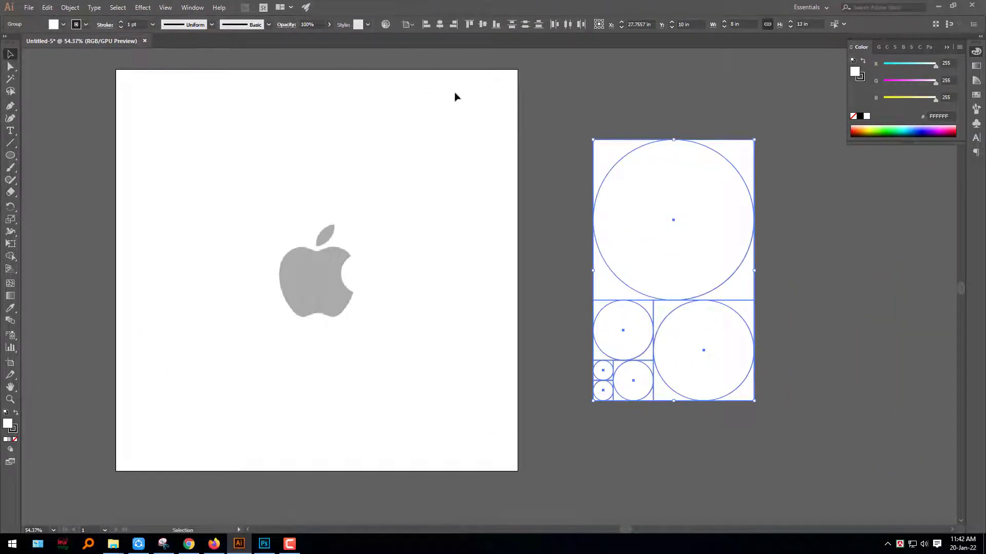
- Ungroup all the circle-and-square groups of the arrangement into separate shapes
left_click(575, 242)
left_click_drag(560, 143, 704, 352)
right_click(700, 319)
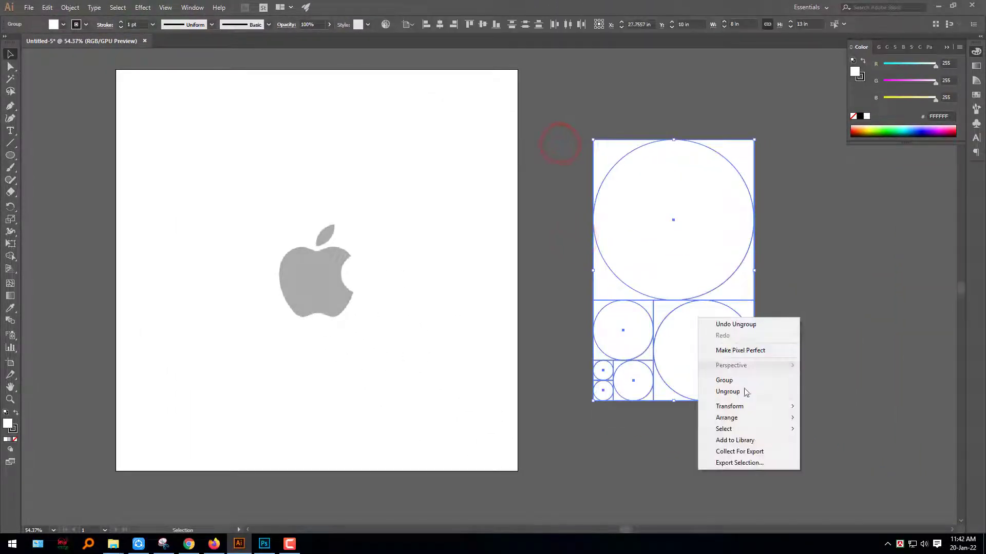
left_click(737, 391)
left_click(807, 348)
- Delete the squares around the circles and one of the two smallest circles, keeping five circles of different sizes
key("Delete")
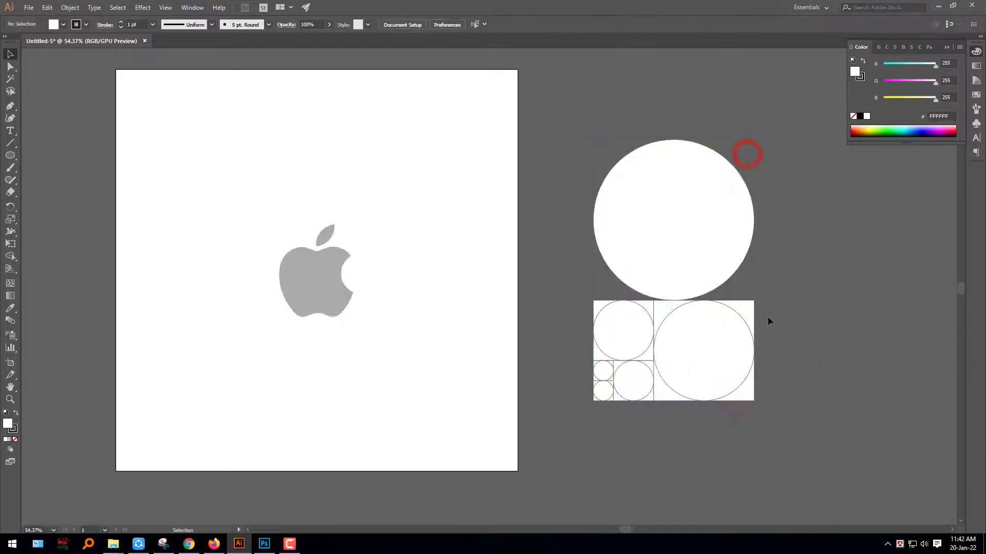
left_click(751, 314)
key("Delete")
left_click(650, 304)
key("Delete")
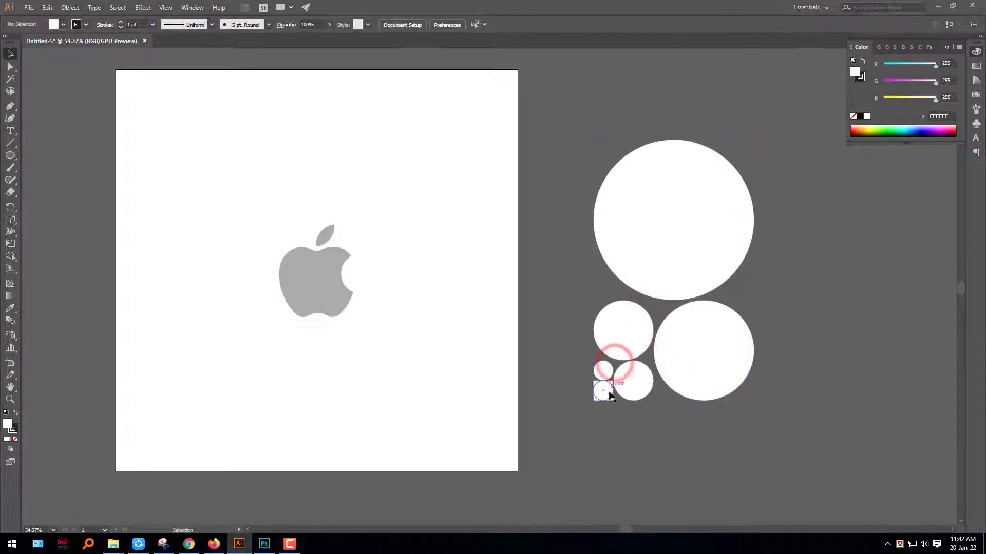
- Align all five circles concentrically at the center of the artboard
left_click_drag(805, 456, 530, 126)
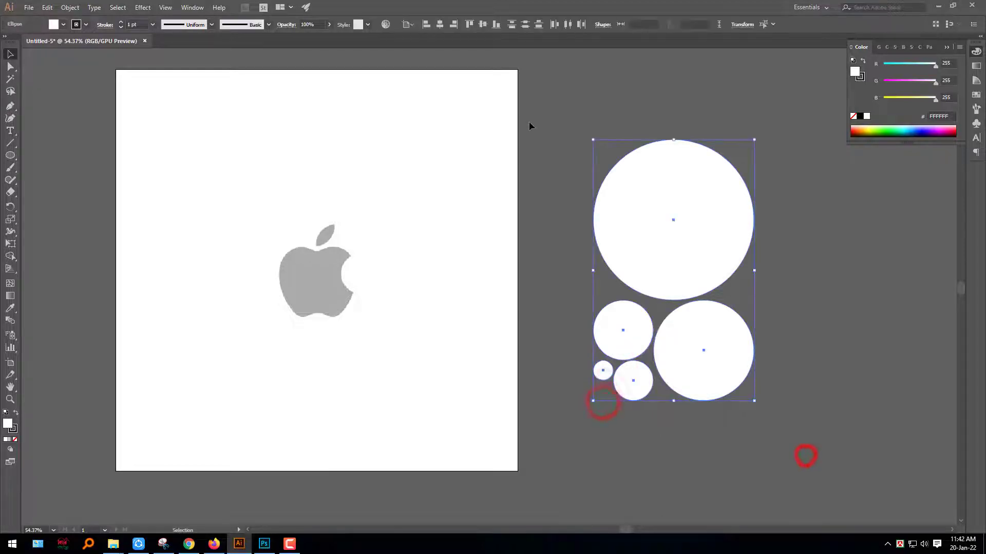
left_click(427, 24)
left_click(439, 24)
left_click(482, 24)
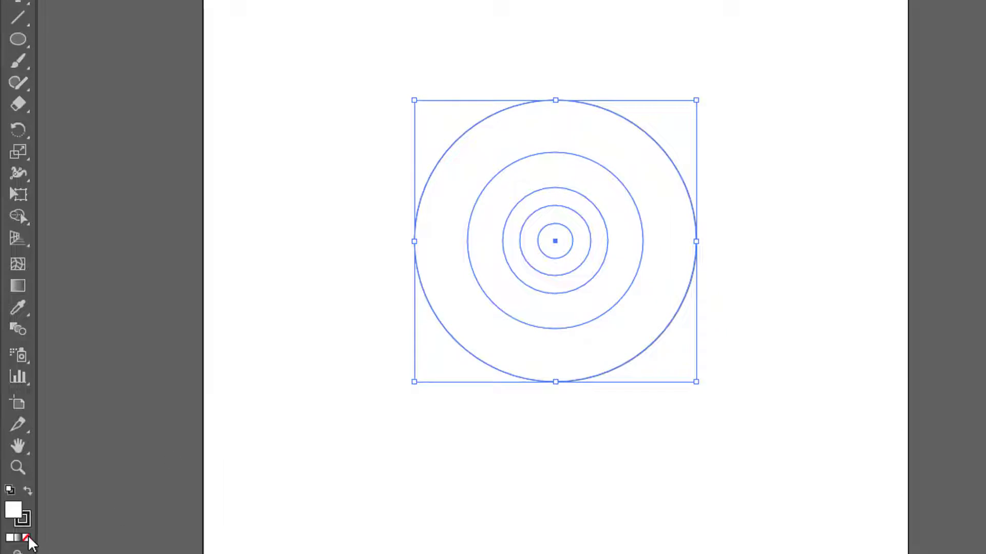
- Set the circles' fill to none and move them off the artboard to the right of the logo
left_click(27, 537)
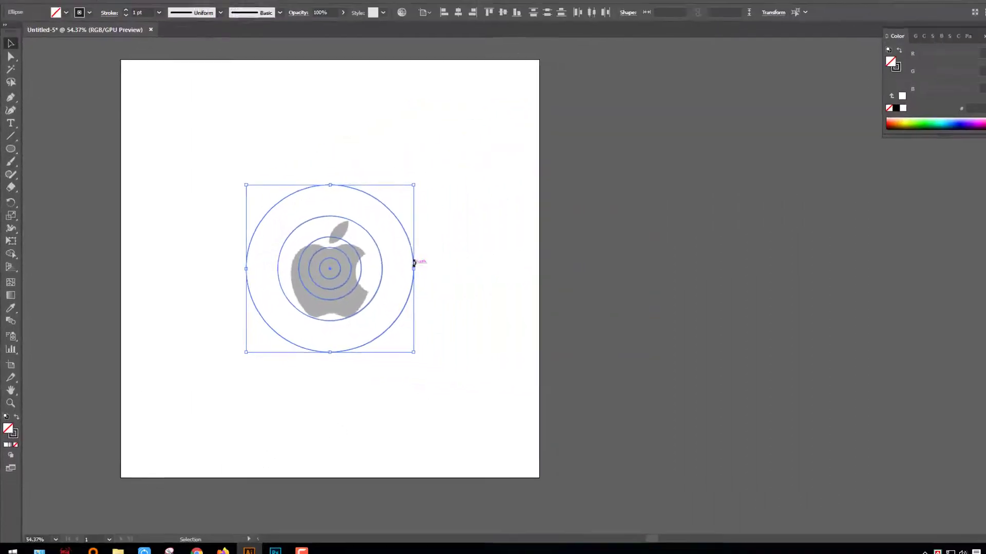
left_click_drag(696, 230, 712, 258)
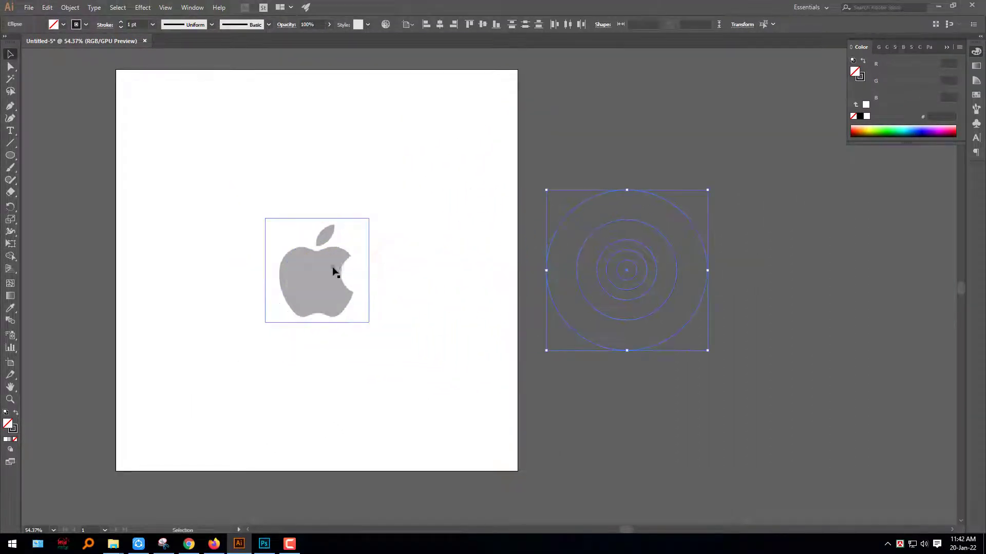
- Lock the gray apple logo image
left_click(332, 270)
key("ctrl+2")
left_click(399, 346)
- Move the 2 in circle onto the logo and fit it to the curve of the apple's bite
left_click_drag(471, 299, 659, 305)
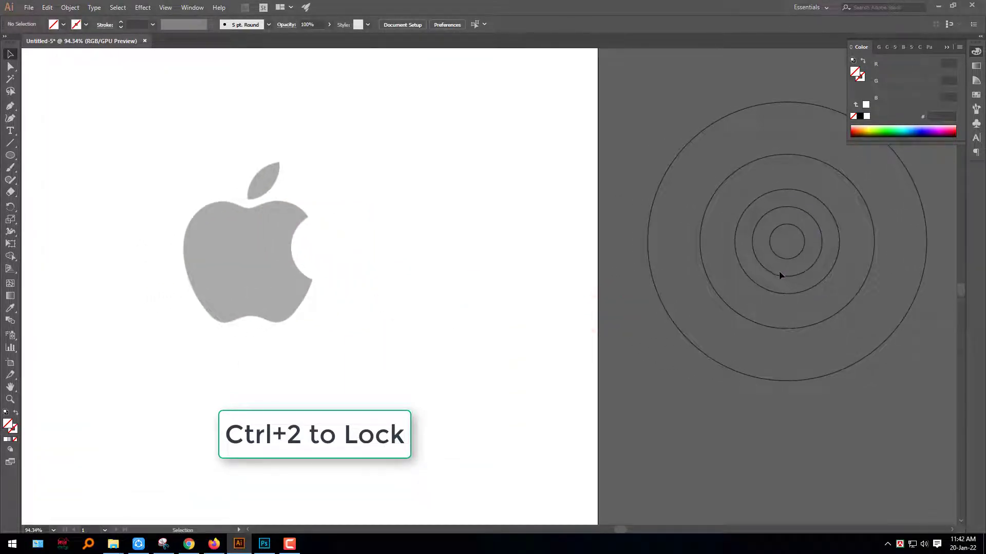
left_click_drag(780, 276, 318, 282)
left_click_drag(274, 225, 429, 254)
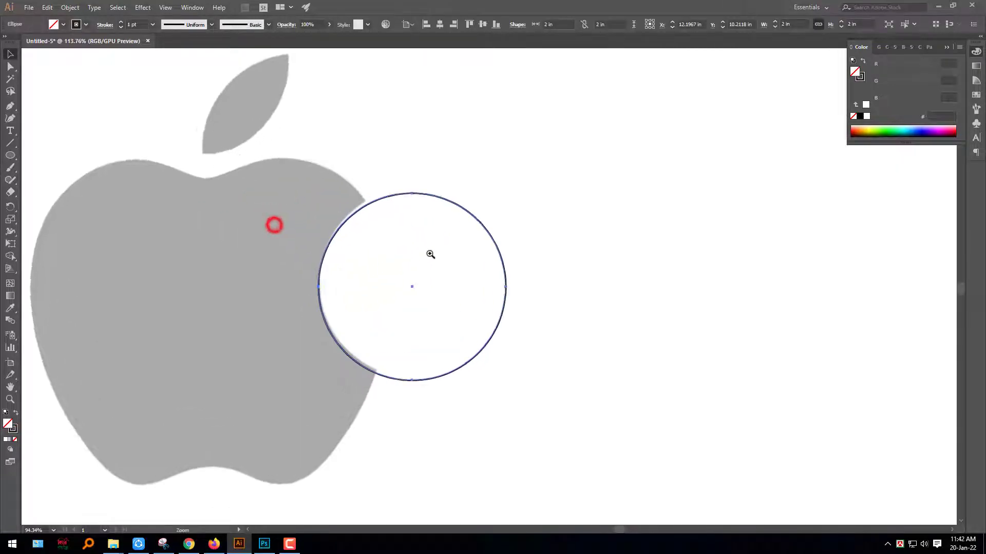
left_click_drag(397, 197, 396, 191)
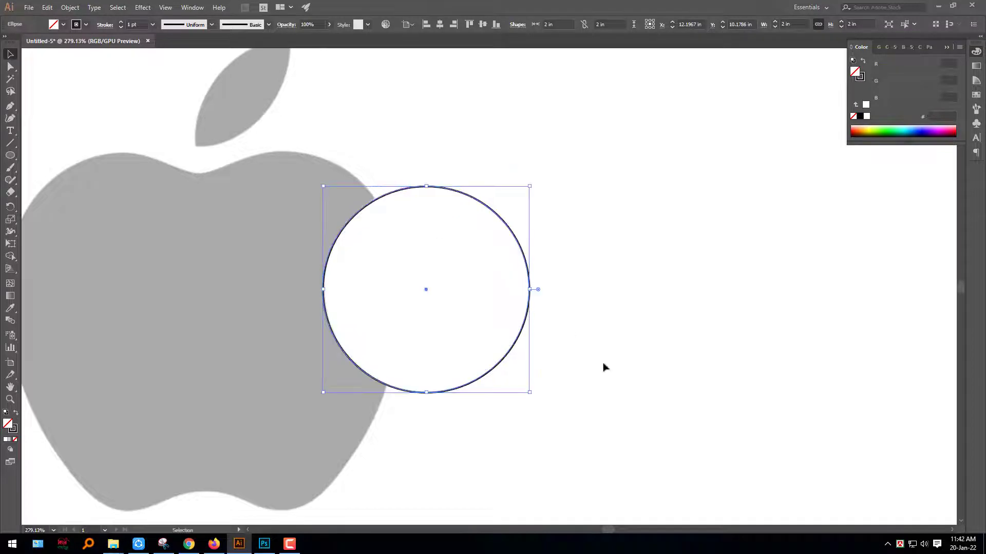
left_click(627, 399)
- Try the 2 in circle against the apple's upper-left curve and undo the move
left_click_drag(565, 377, 683, 377)
mouse_move(620, 391)
left_mouse_down("ctrl")
mouse_move(487, 377)
mouse_move(370, 344)
mouse_move(363, 305)
mouse_move(453, 329)
left_mouse_up("ctrl")
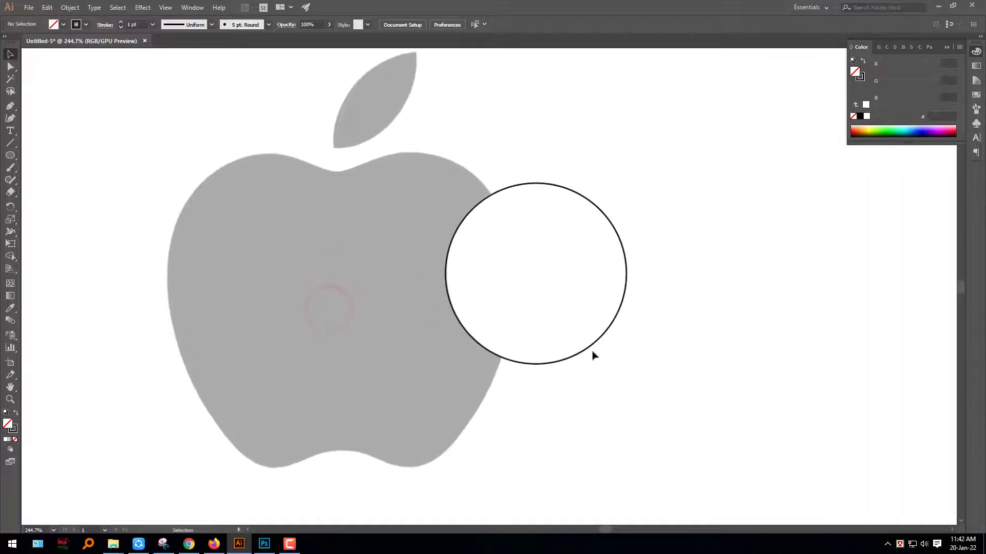
left_click_drag(590, 352, 319, 321)
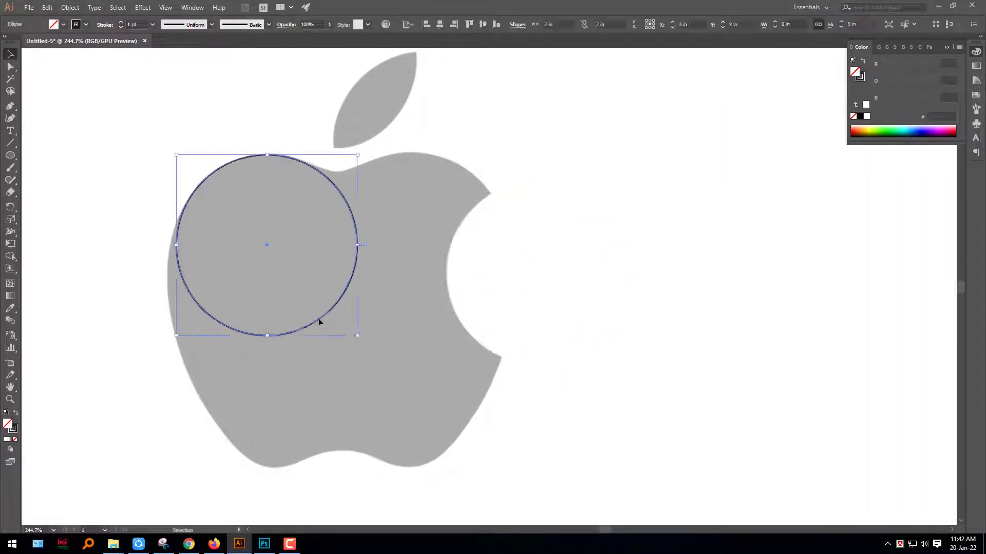
key("ctrl+z")
- Move the 5 in circle onto the logo and fit it to the apple's lower-right edge
left_click_drag(512, 420, 454, 382, "ctrl")
left_click_drag(606, 396, 534, 355)
left_click(666, 408)
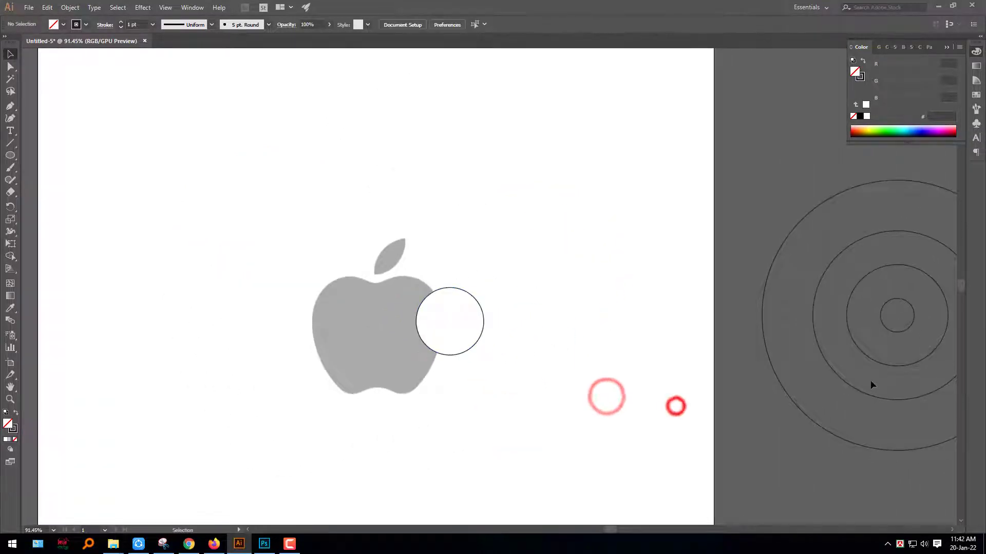
left_click_drag(863, 392, 318, 410)
scroll(371, 380, "up", 5)
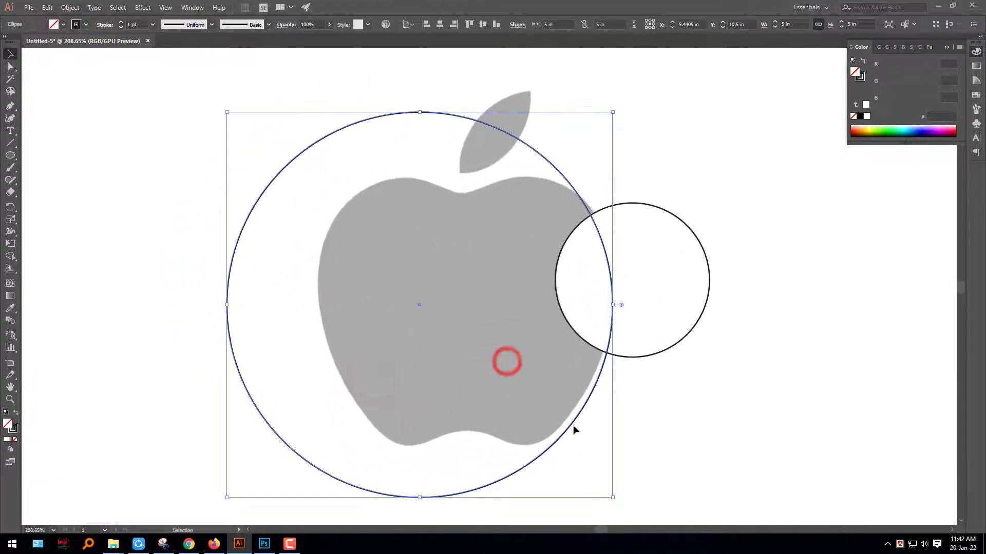
left_click_drag(573, 425, 573, 414)
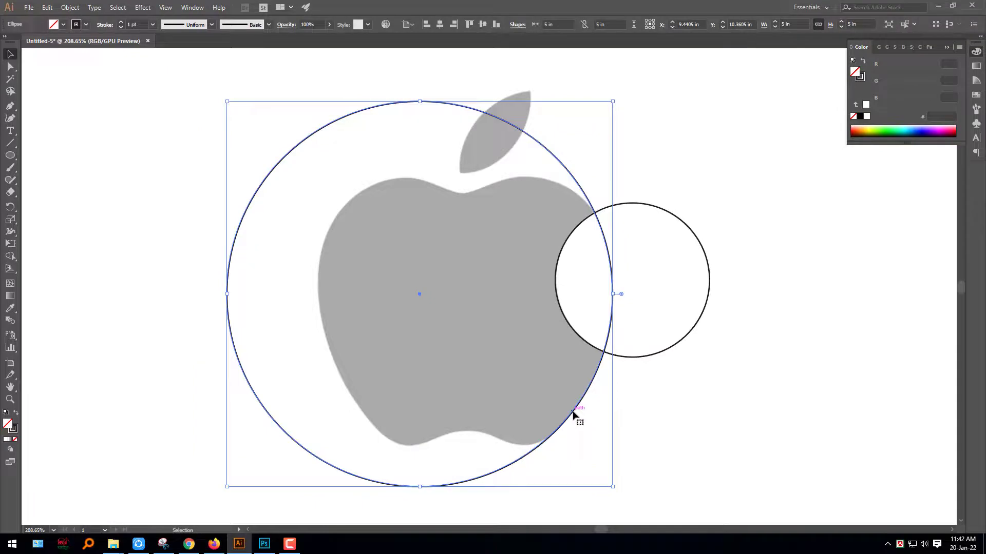
- Copy the 5 in circle horizontally onto the apple's lower-left edge and group the two 5 in circles
left_click(602, 442)
left_click_drag(227, 298, 322, 298)
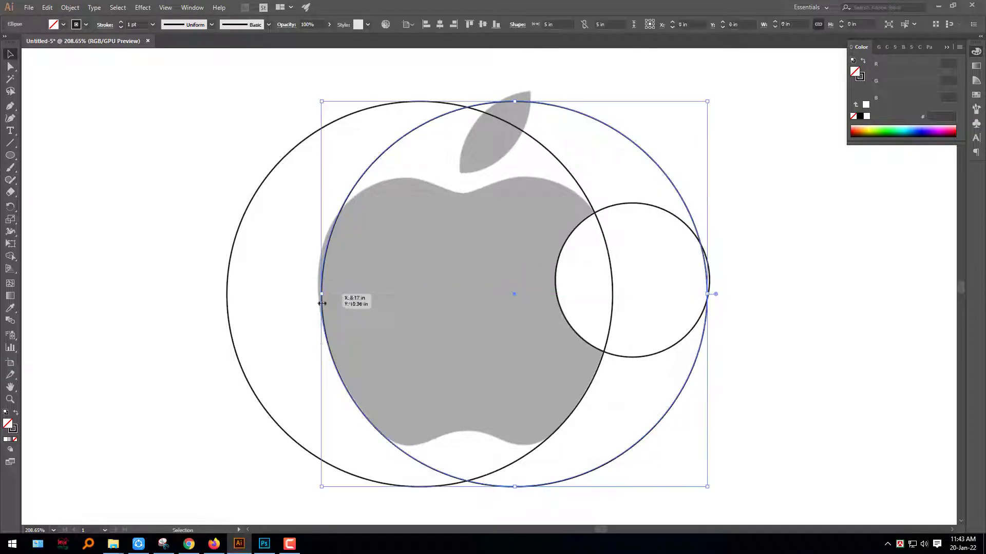
left_click(347, 117, "shift")
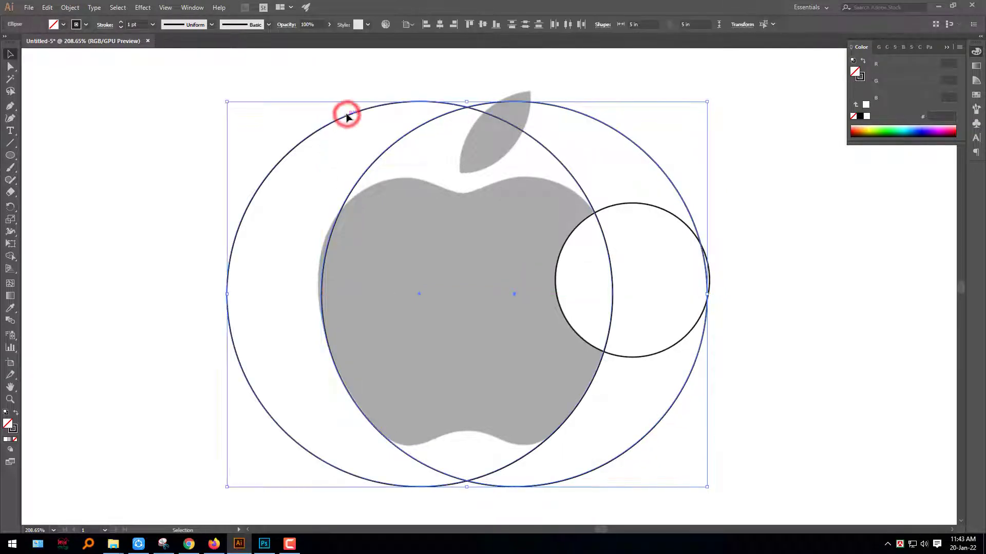
left_click_drag(651, 294, 584, 296)
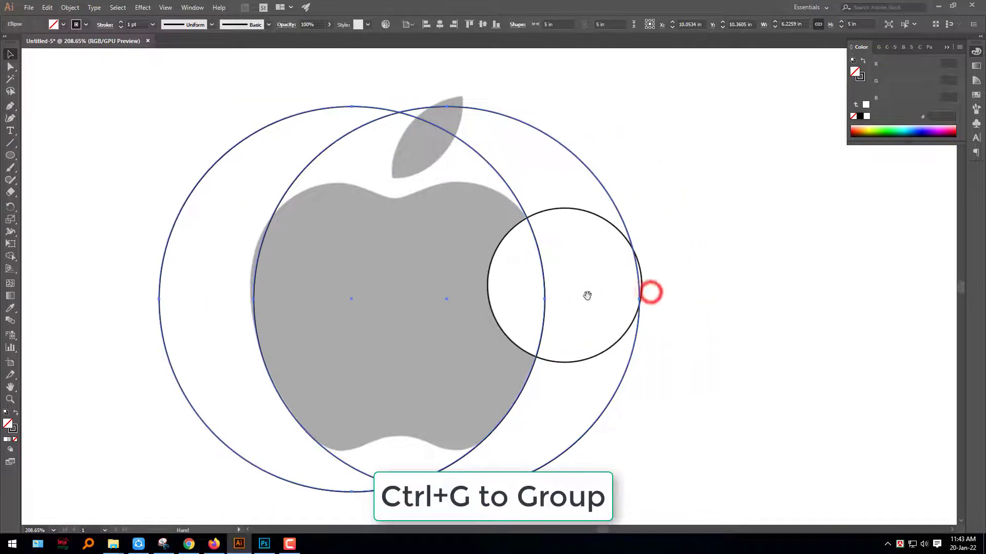
left_click(760, 301)
left_click_drag(739, 312, 675, 294)
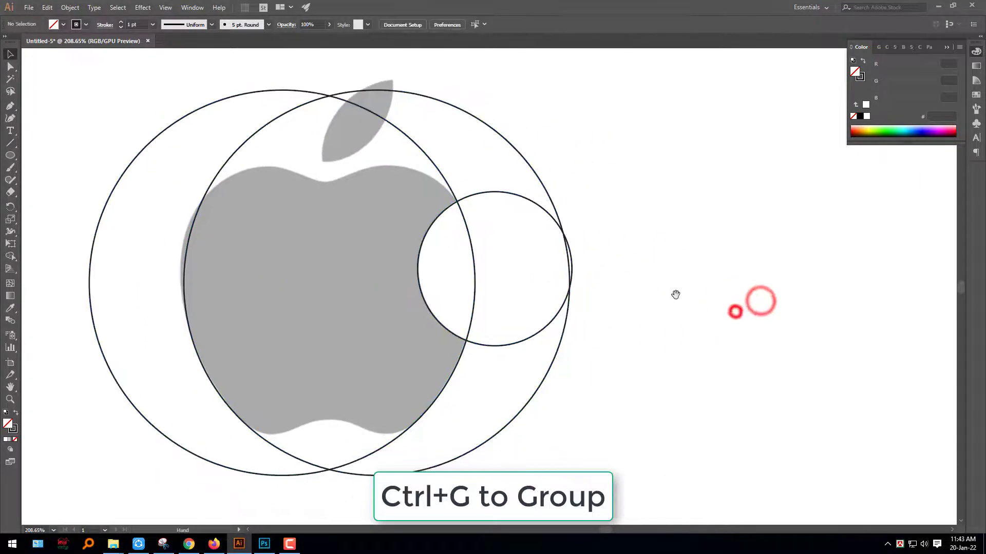
- Copy the 2 in circle onto the apple's upper-left curve at about X 9.24 in, Y 9.86 in, and turn on Outline view
left_click_drag(327, 160, 546, 207)
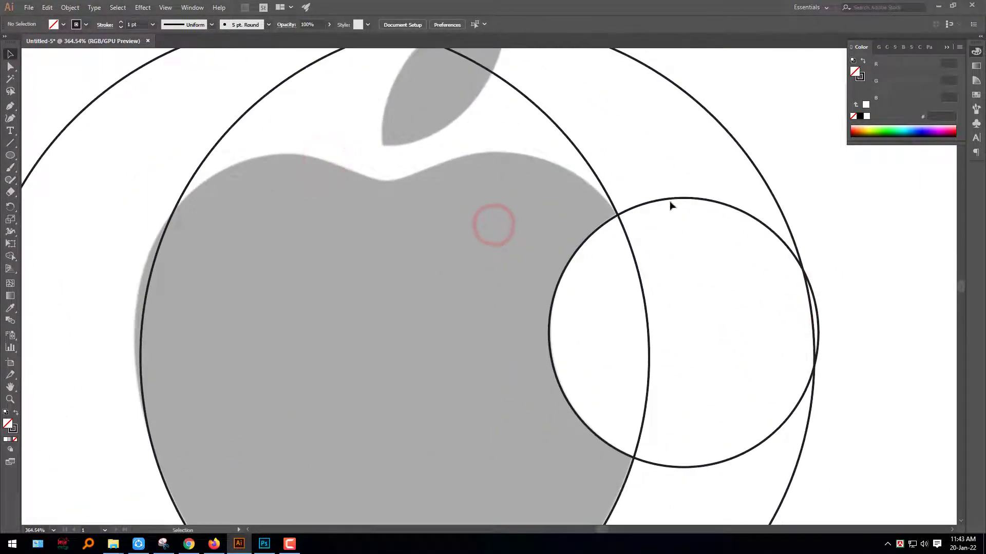
left_click_drag(670, 204, 260, 175)
key("ctrl+y")
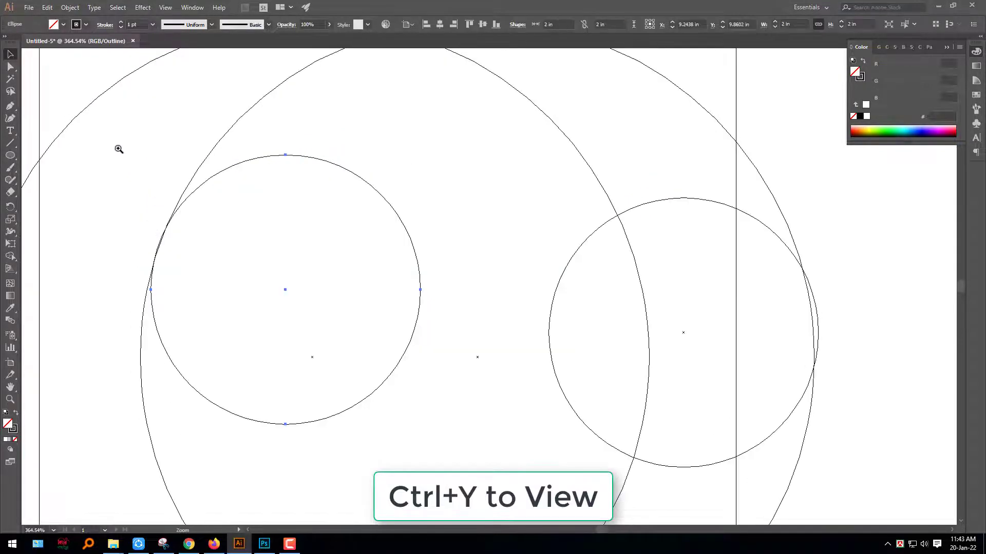
- Fine-tune the upper-left 2 in circle so it touches the 5 in circle along the apple's left edge, and return to Preview
left_click_drag(119, 149, 374, 325)
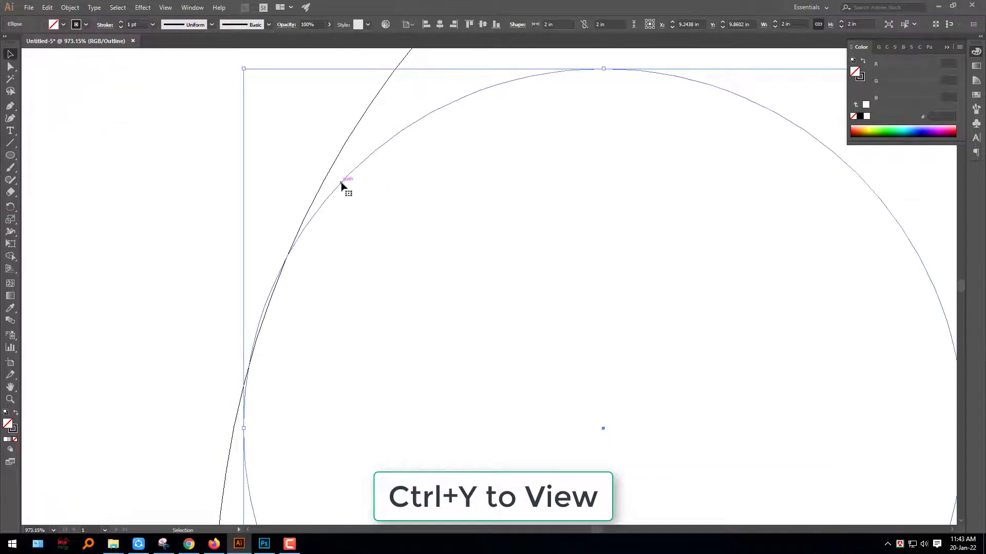
left_click_drag(342, 183, 344, 185)
key("z")
left_click_drag(226, 273, 315, 317)
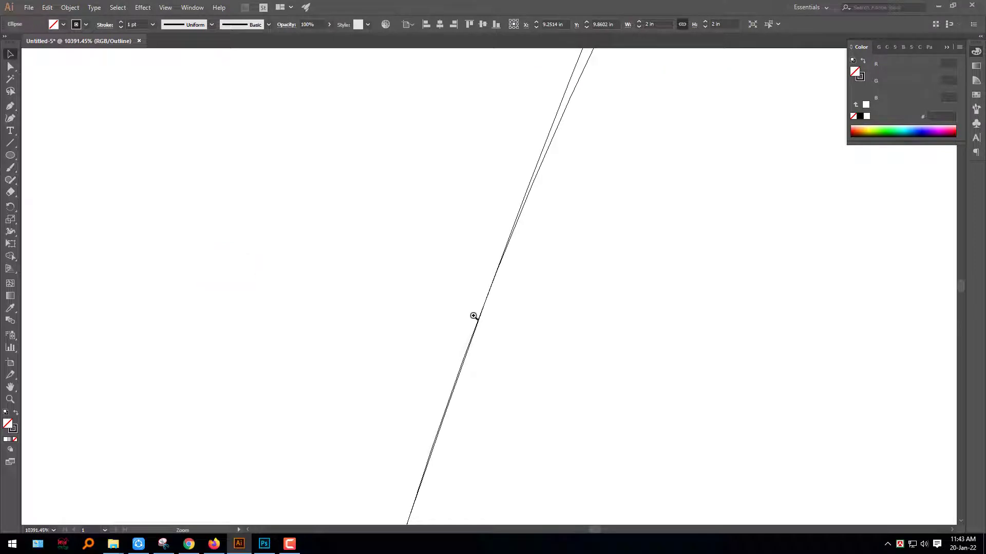
key("v")
left_click_drag(530, 191, 527, 199)
left_click(360, 267)
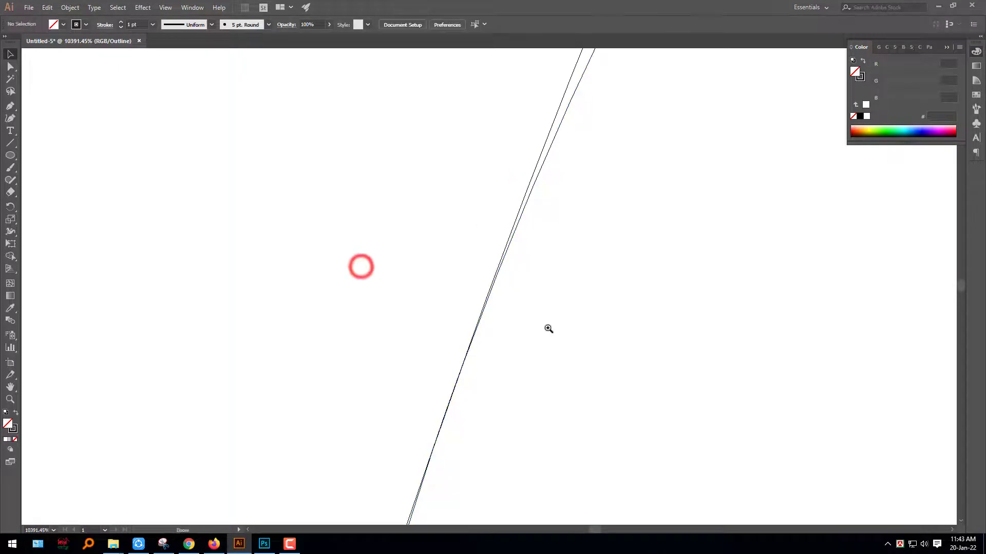
left_click_drag(536, 325, 511, 298)
key("ctrl+y")
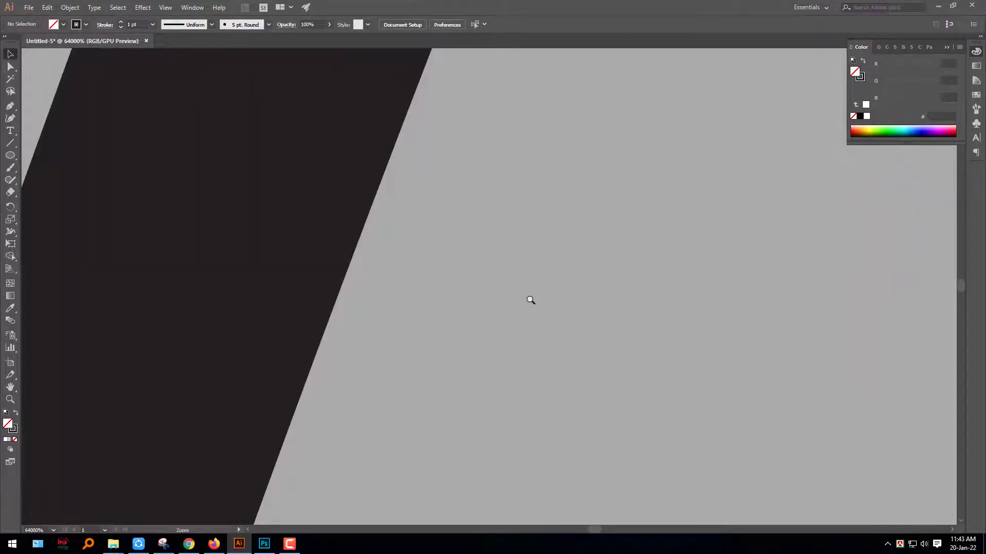
- Copy the upper-left 2 in circle onto the apple's upper-right curve, at about X 10.86 in, Y 9.86 in
left_click_drag(583, 359, 187, 255)
left_click_drag(737, 329, 185, 203)
left_click_drag(759, 350, 622, 305)
left_click_drag(818, 383, 259, 350)
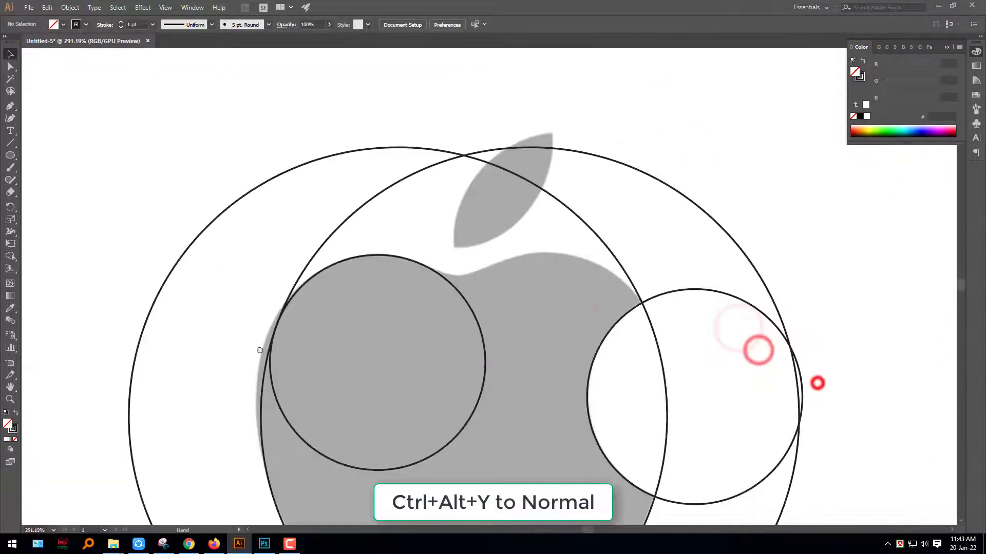
left_click(403, 351)
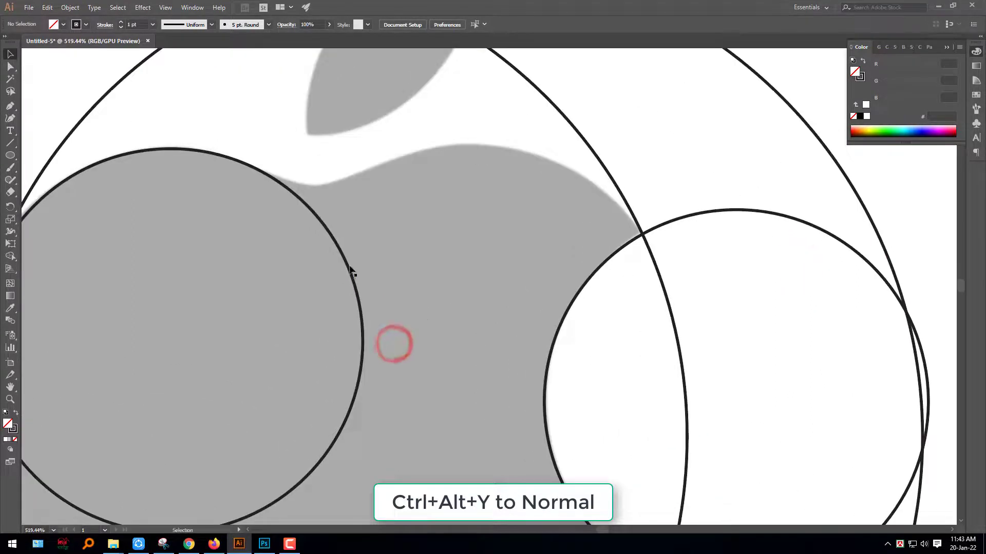
left_click_drag(348, 265, 803, 354)
left_click_drag(805, 363, 395, 149)
- Adjust the upper-right 2 in circle in Outline view so it touches the adjoining 5 in circle, and return to Preview
left_click(366, 150)
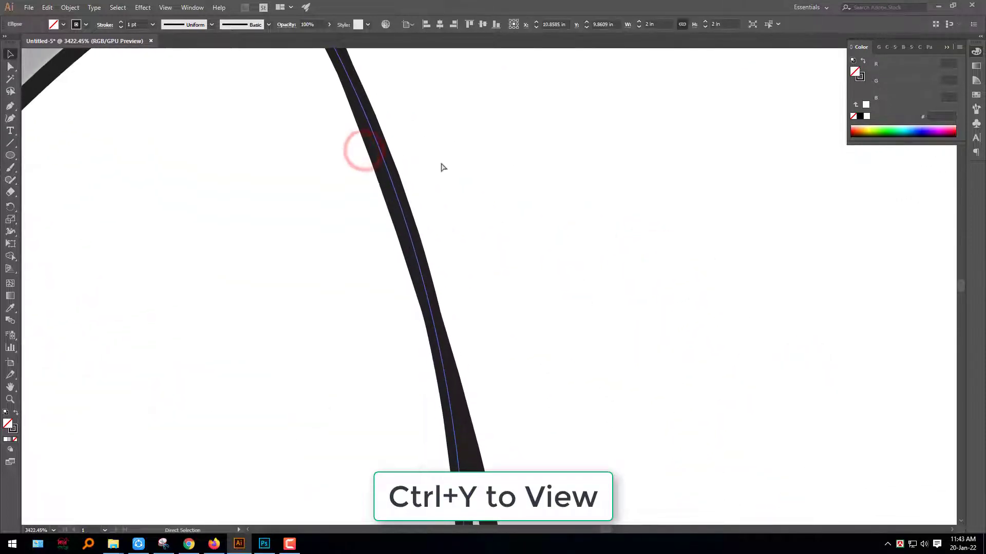
key("ctrl+y")
left_click_drag(400, 204, 396, 203)
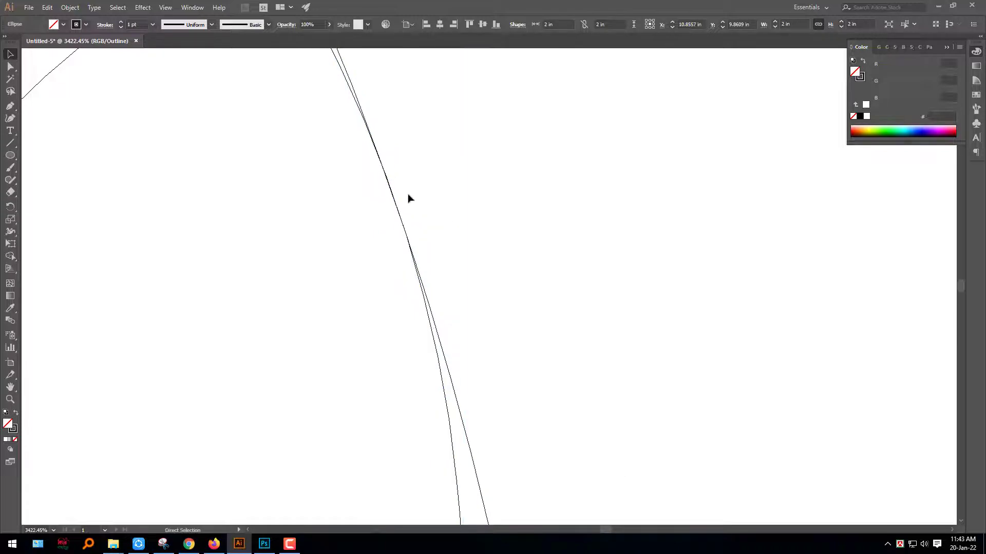
key("ctrl+y")
left_click_drag(448, 210, 178, 182)
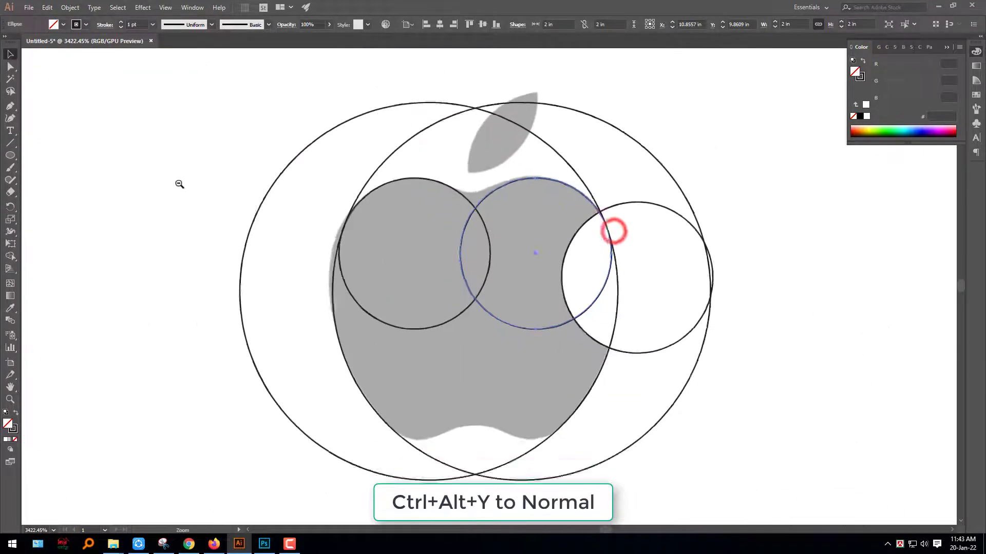
- Move the 1 in circle from the concentric set onto the notch at the apple's bottom, at about X 10.08 in, Y 12.64 in
left_click_drag(583, 290, 420, 245)
left_click_drag(609, 301, 498, 297)
left_click_drag(650, 330, 556, 334)
left_click_drag(866, 402, 823, 276)
left_click_drag(651, 296, 651, 297)
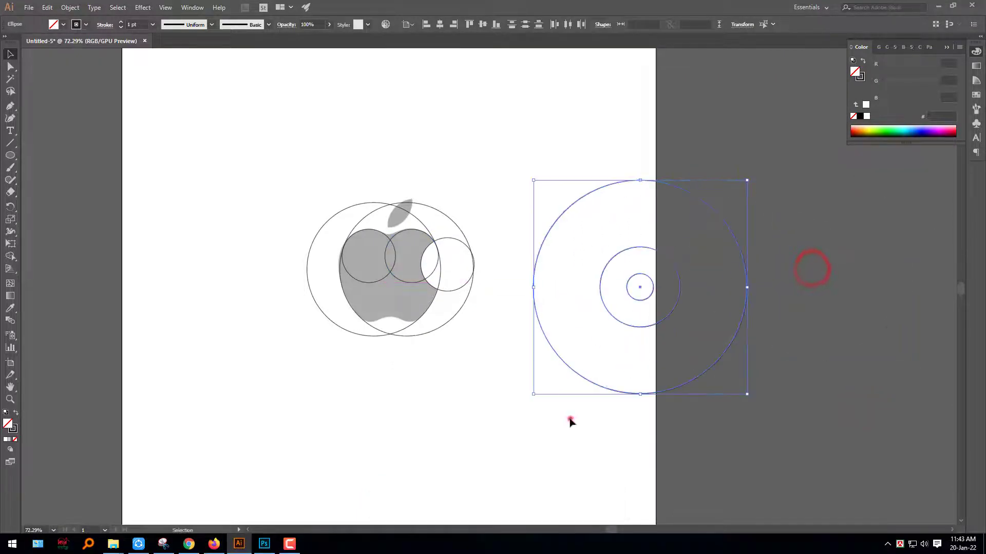
left_click(570, 419)
left_click_drag(480, 270, 598, 275)
left_click_drag(453, 292, 526, 290)
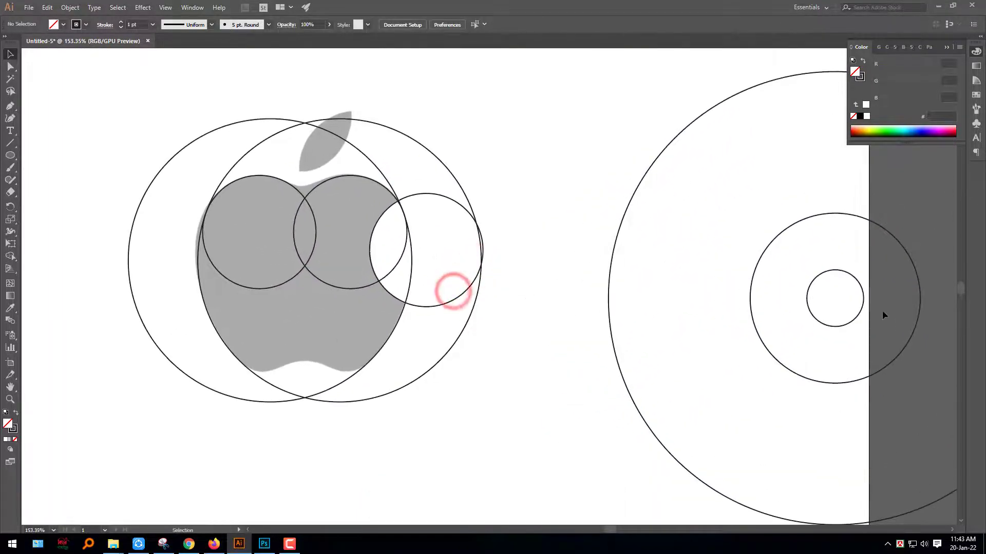
left_click_drag(412, 382, 330, 408)
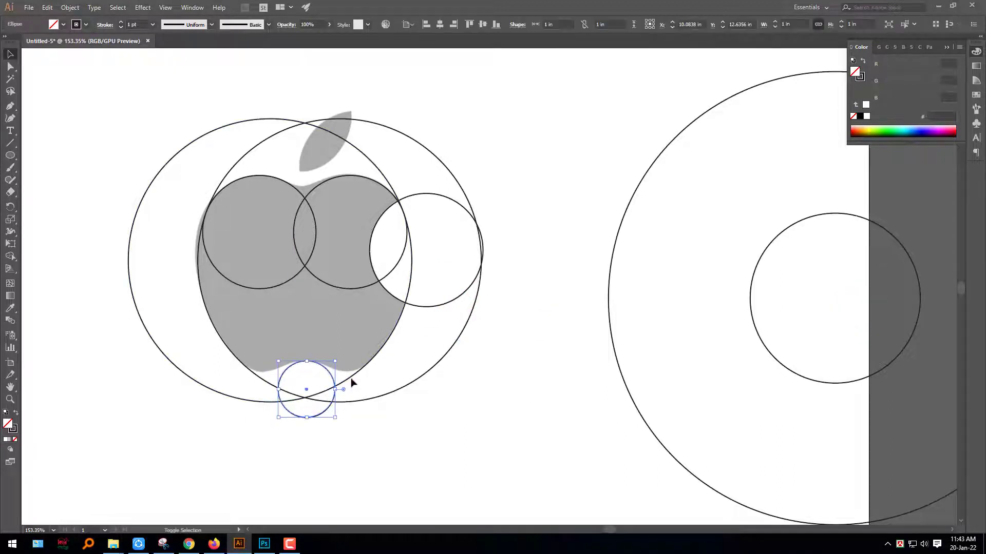
- Center the bottom 1 in circle horizontally on the grouped pair of 5 in circles, using the group as key object
left_click(351, 379, "shift")
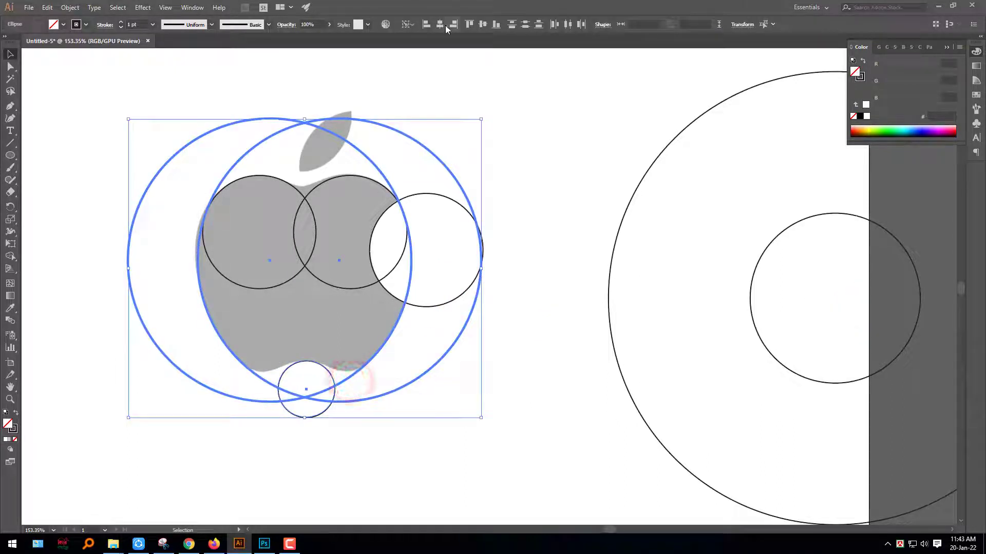
left_click(568, 442)
key("z")
mouse_move(319, 383)
left_mouse_down()
mouse_move(548, 383)
mouse_move(396, 391)
mouse_move(315, 370)
left_mouse_up()
left_click(325, 362)
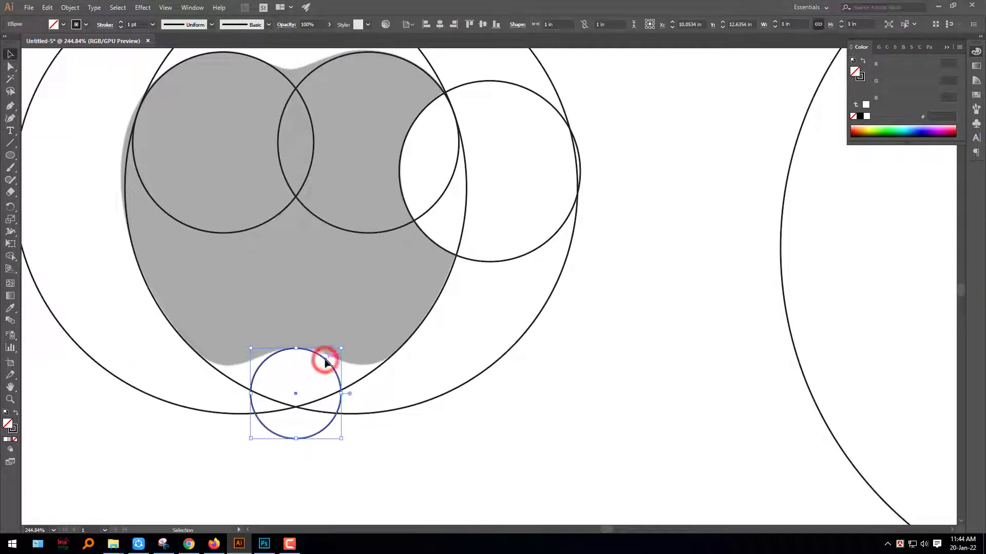
left_click(434, 434)
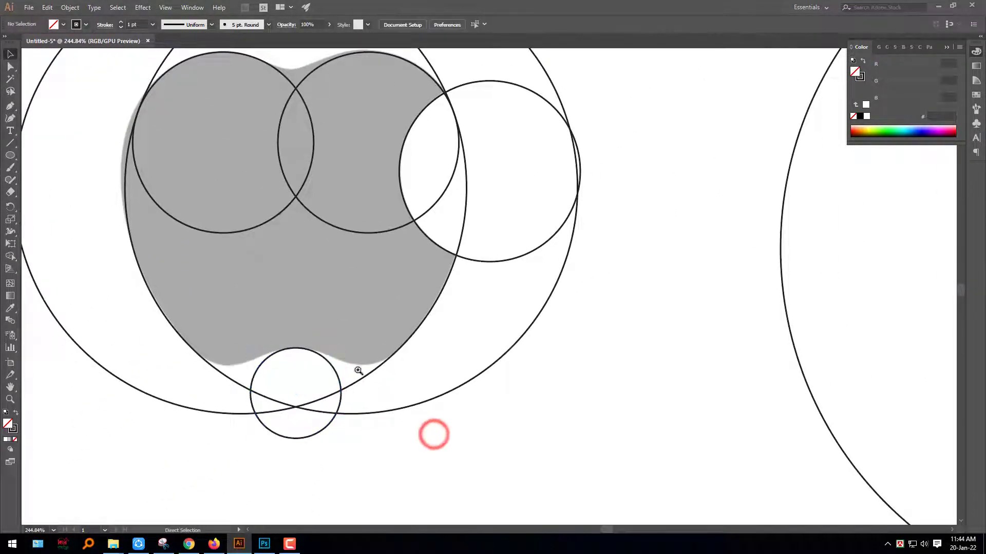
- Copy the 1 in circle onto the apple's lower-left lobe at about X 9.38 in, Y 11.87 in, and turn on Outline view
left_click_drag(360, 370, 526, 389)
left_click_drag(460, 404, 434, 244)
left_click_drag(314, 354, 477, 373)
key("ctrl+y")
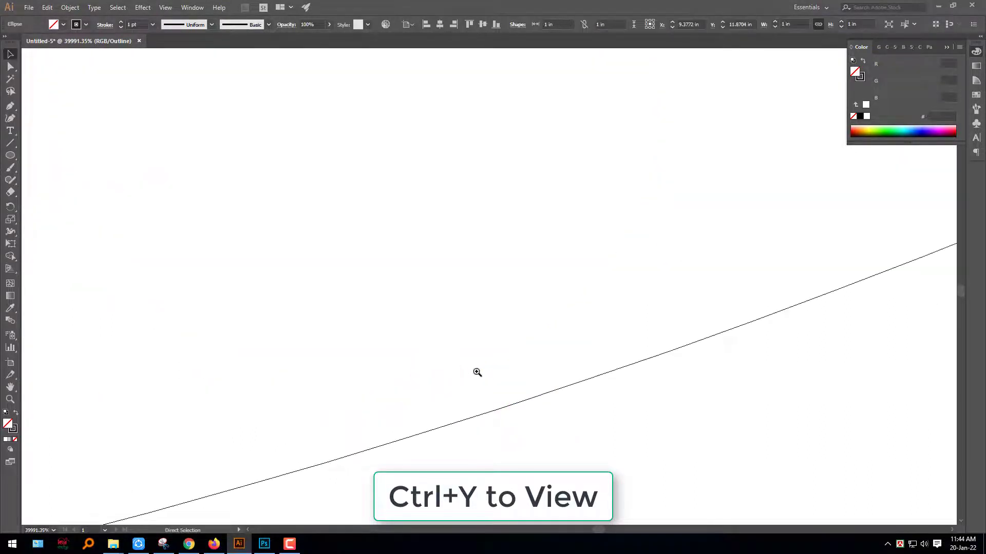
- Adjust the lower-left 1 in circle to touch the 5 in circle and the bottom 1 in circle, check both contact points, and return to Preview
key("ctrl+0")
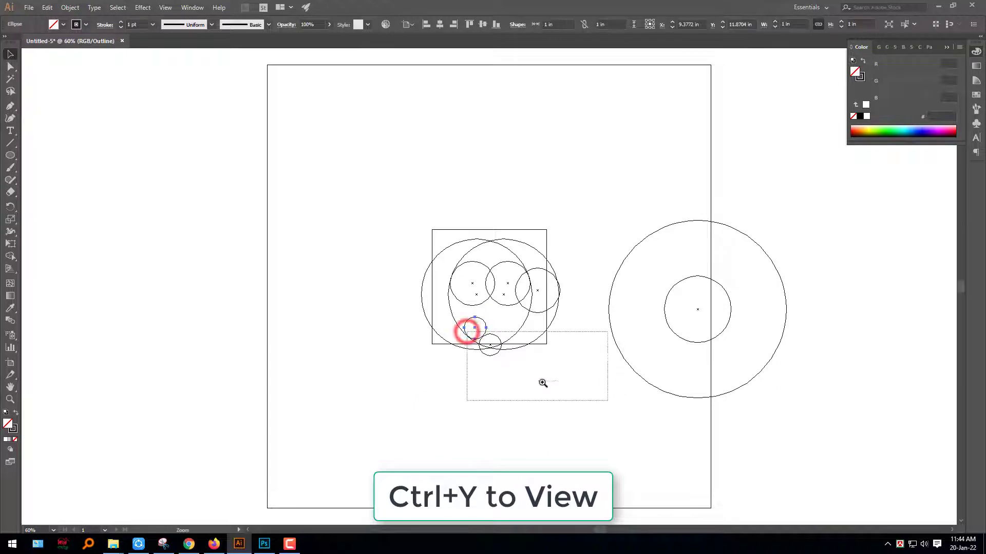
left_click_drag(543, 383, 497, 346)
left_click_drag(460, 220, 460, 232)
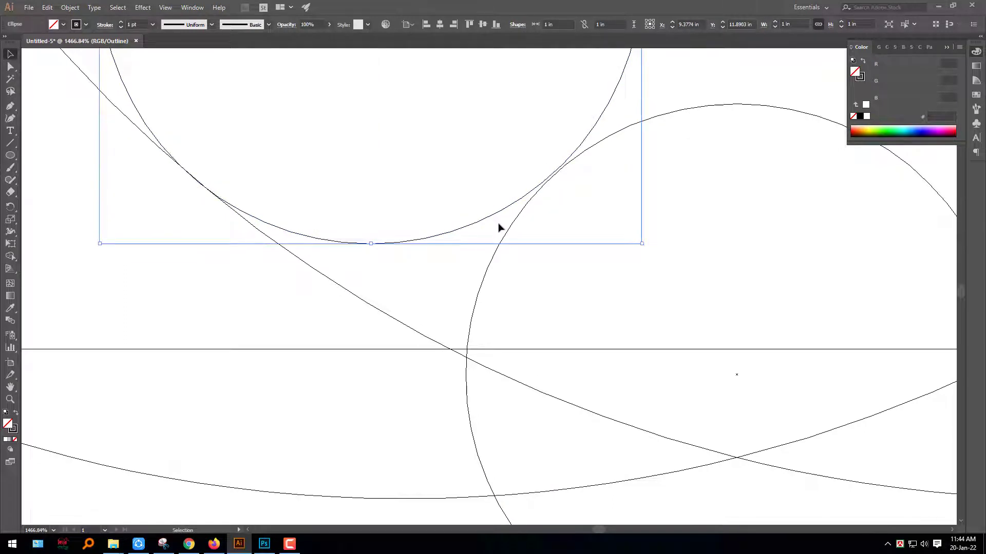
key("Right")
key("Right")
key("Down")
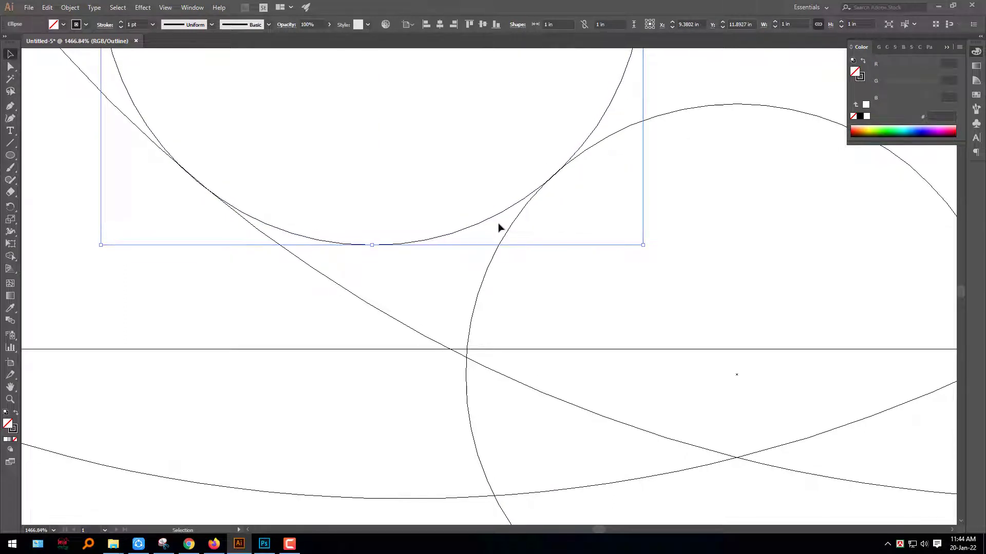
key("z")
left_click_drag(225, 208, 226, 208)
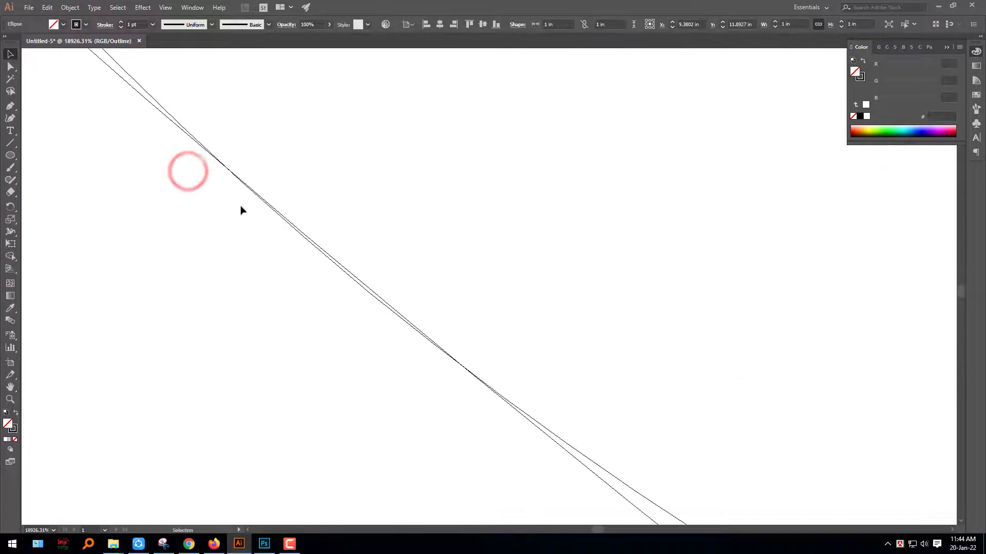
key("ctrl+0")
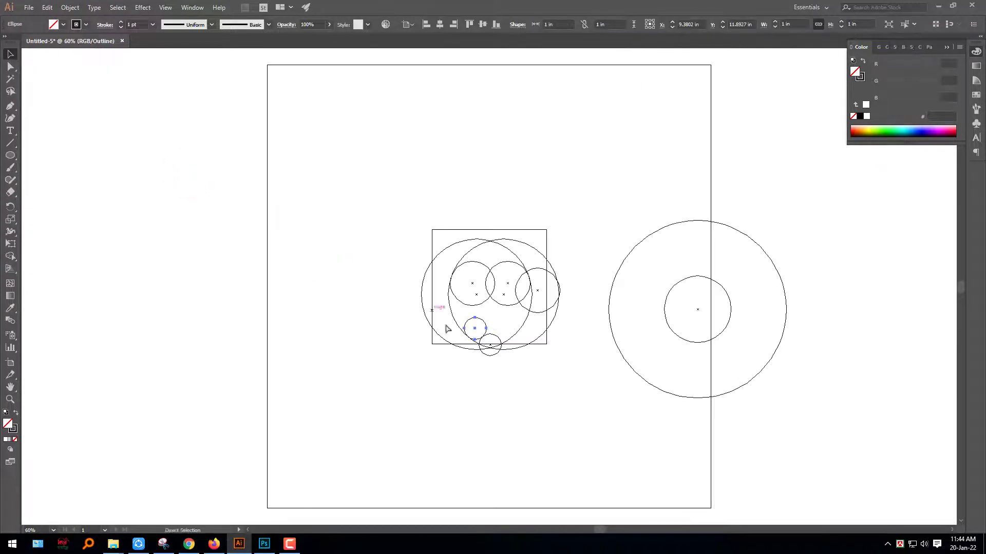
left_click_drag(489, 341, 489, 341)
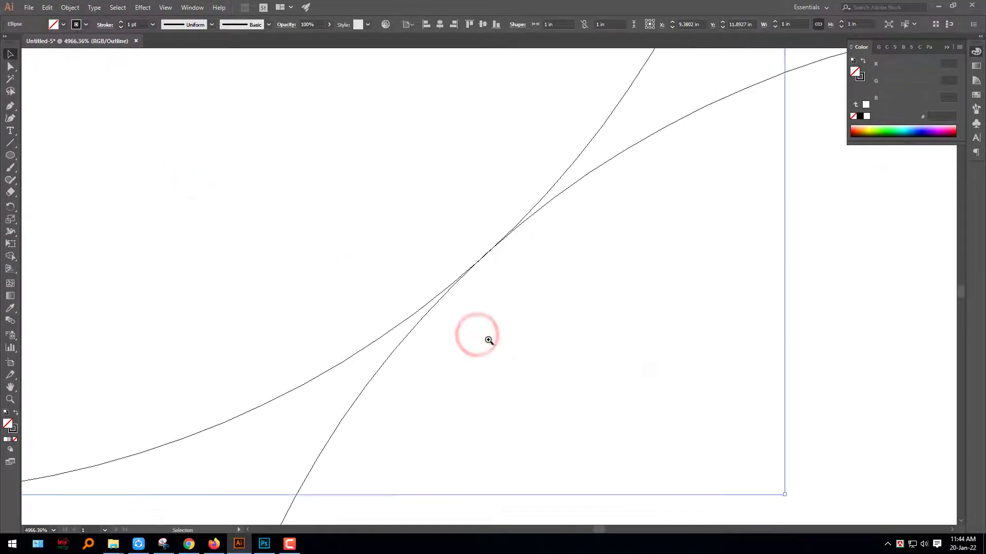
key("ctrl+0")
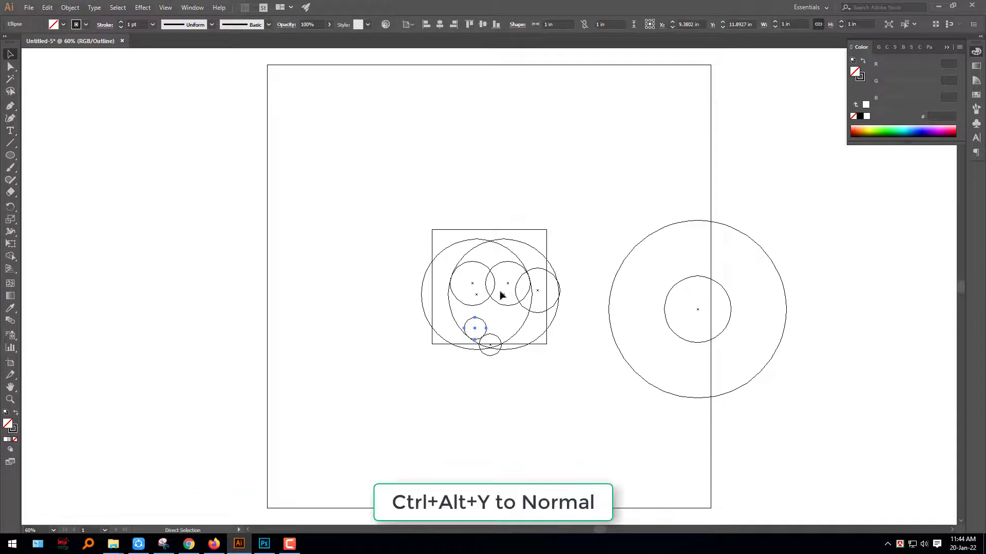
key("ctrl+y")
- Copy the lower-left 1 in circle horizontally onto the apple's lower-right lobe at about X 10.73 in, and turn on Outline view
left_click(532, 415)
left_click_drag(502, 326, 804, 434)
left_click_drag(629, 469, 568, 365)
left_click_drag(434, 324, 488, 316)
left_click_drag(362, 232, 699, 252)
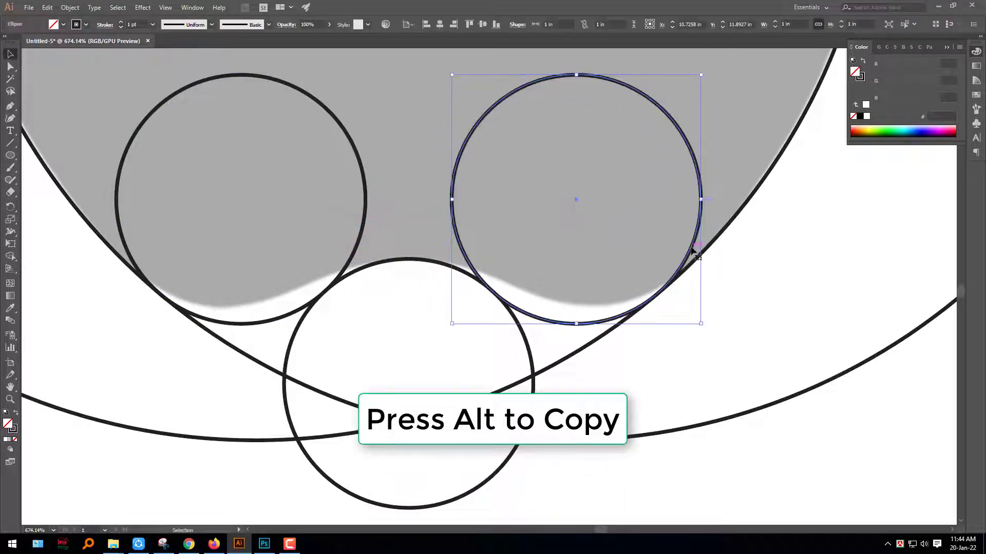
key("ctrl+y")
- Shift the lower-right 1 in circle to X 10.7269 in, check its contact with the bottom 1 in and 5 in circles, and return to Preview
key("z")
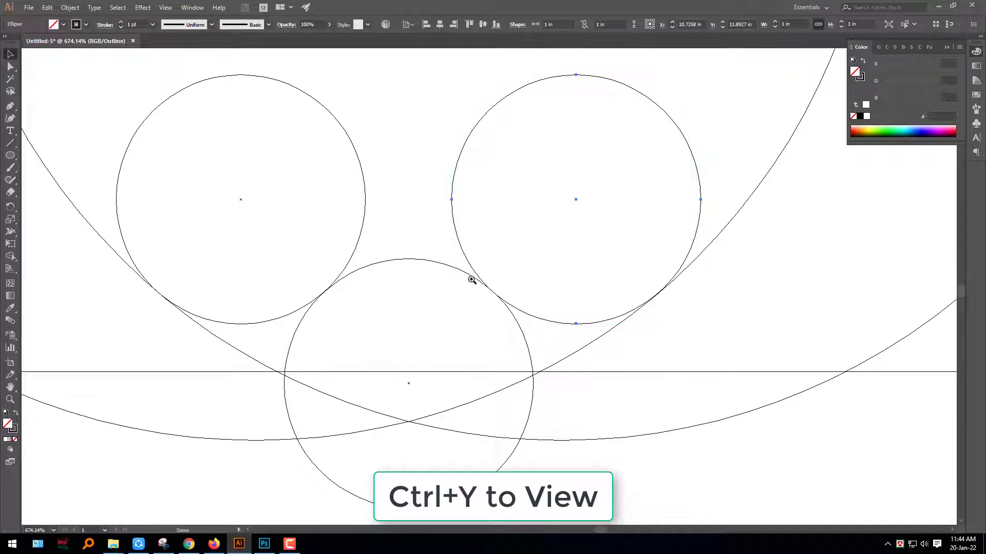
left_click_drag(518, 295, 519, 296)
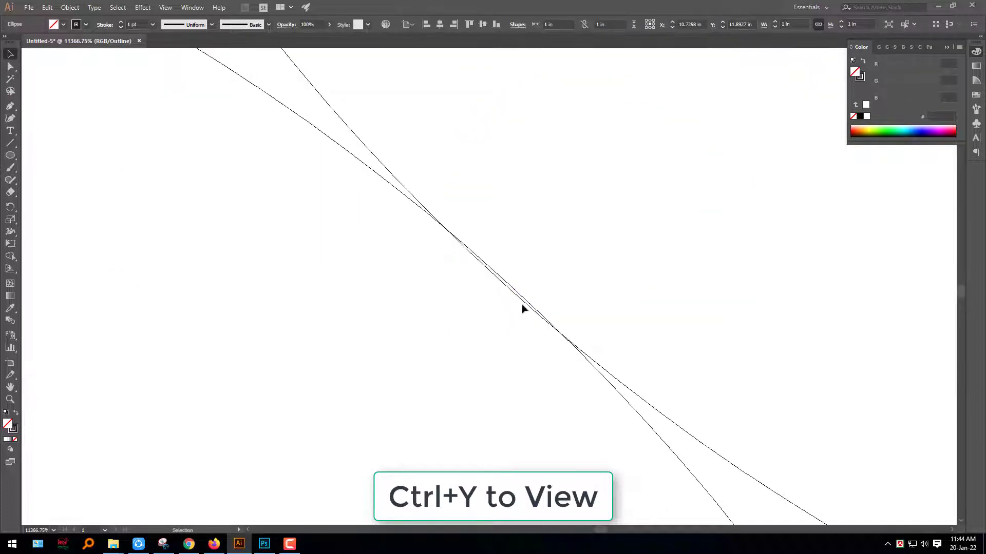
left_click_drag(621, 388, 627, 385)
key("ctrl+0")
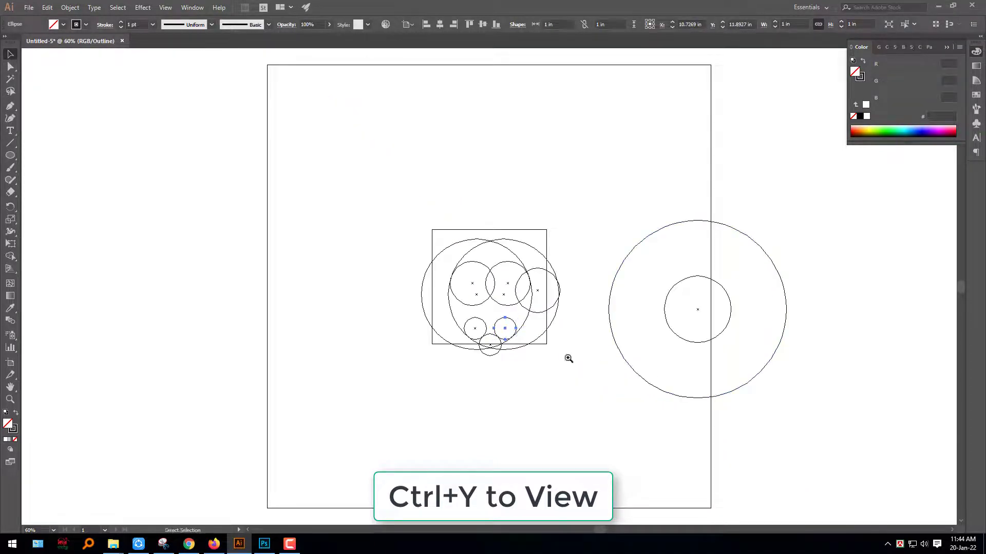
left_click_drag(506, 330, 520, 344)
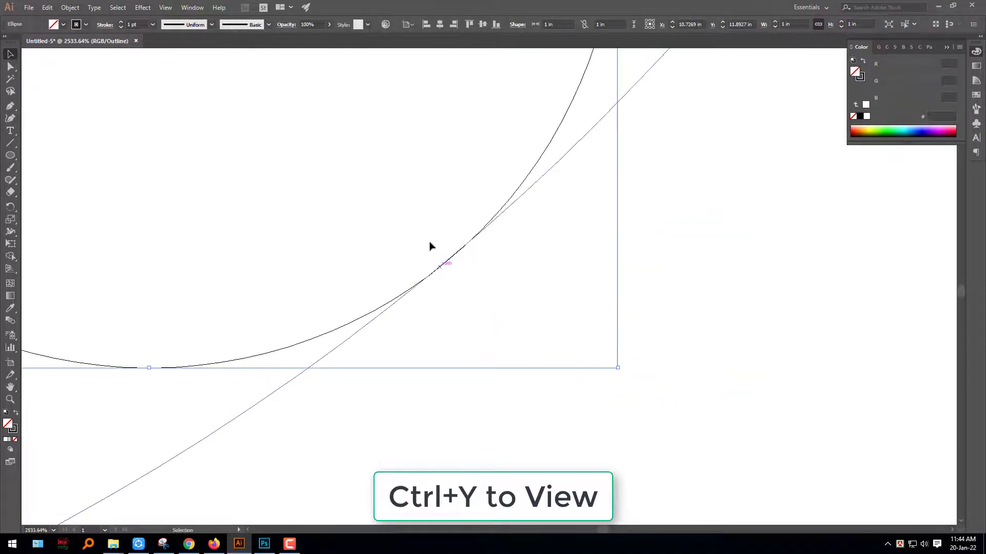
left_click(407, 244)
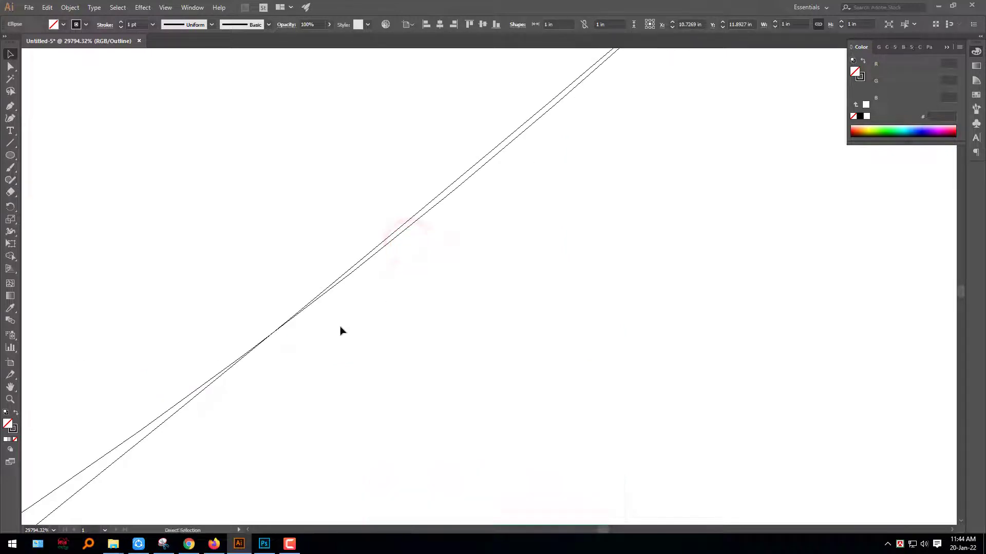
key("ctrl+0")
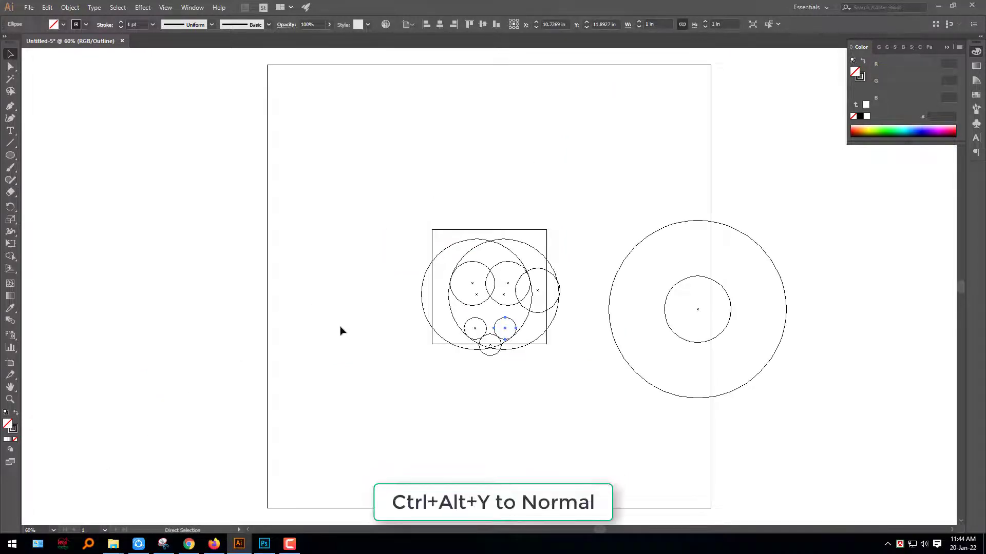
key("ctrl+y")
left_click(510, 422)
- Copy the 2 in circle onto the leaf's lower-right edge at about X 9.88 in, Y 7.82 in, and duplicate it onto the leaf's upper-left edge
left_click_drag(520, 291, 618, 303)
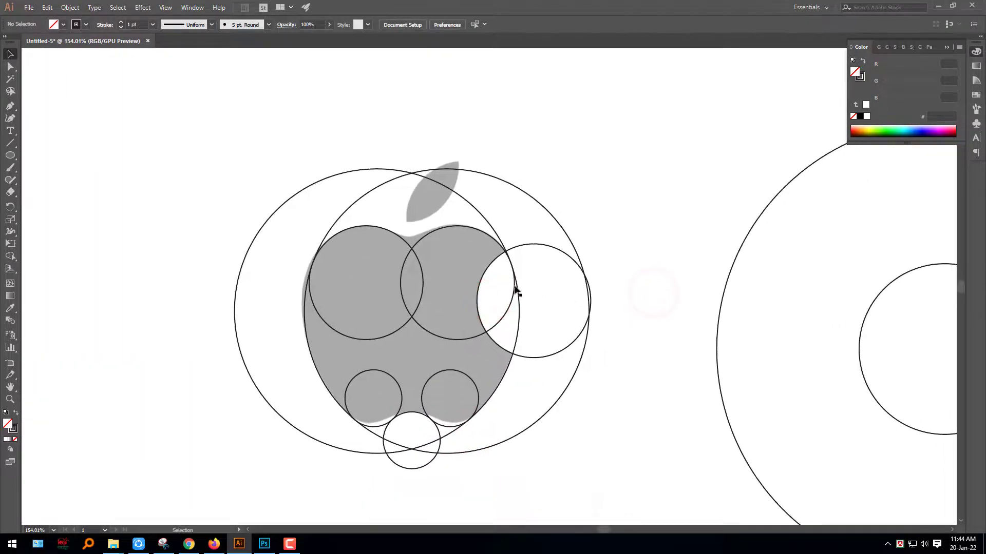
left_click_drag(509, 310, 603, 211)
left_click_drag(454, 220, 454, 213)
left_click_drag(477, 247, 395, 197)
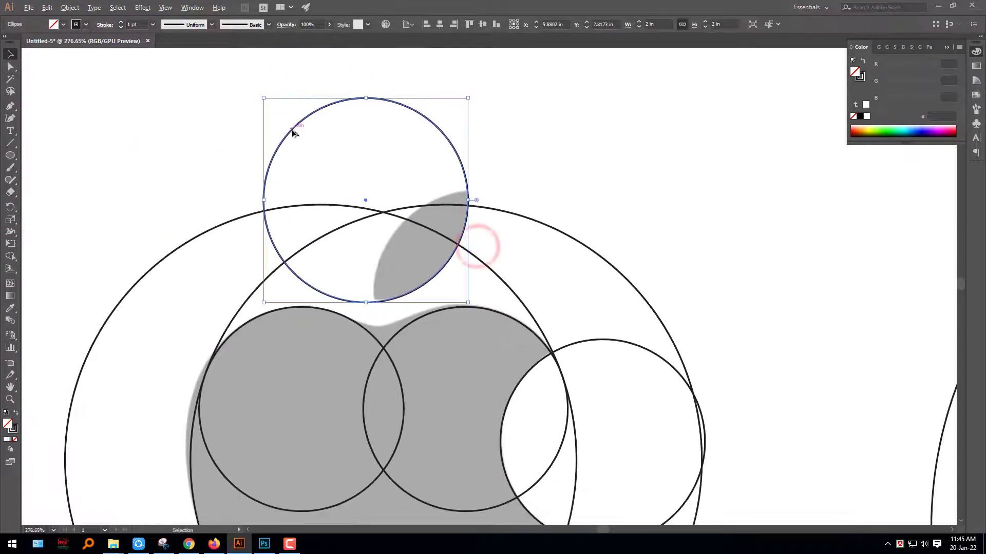
left_click_drag(293, 133, 403, 223)
left_click(671, 190)
- Copy a lower 1 in circle into the dip between the apple's two upper lobes at about X 10.05 in, Y 8.56 in
left_click_drag(565, 322, 590, 90)
left_click_drag(450, 243, 455, 345)
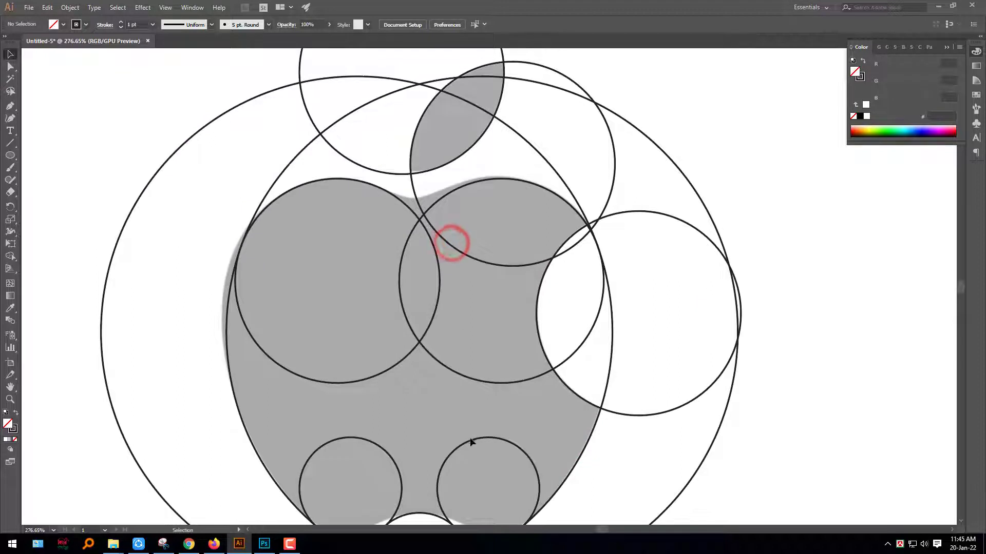
left_click_drag(472, 442, 403, 103)
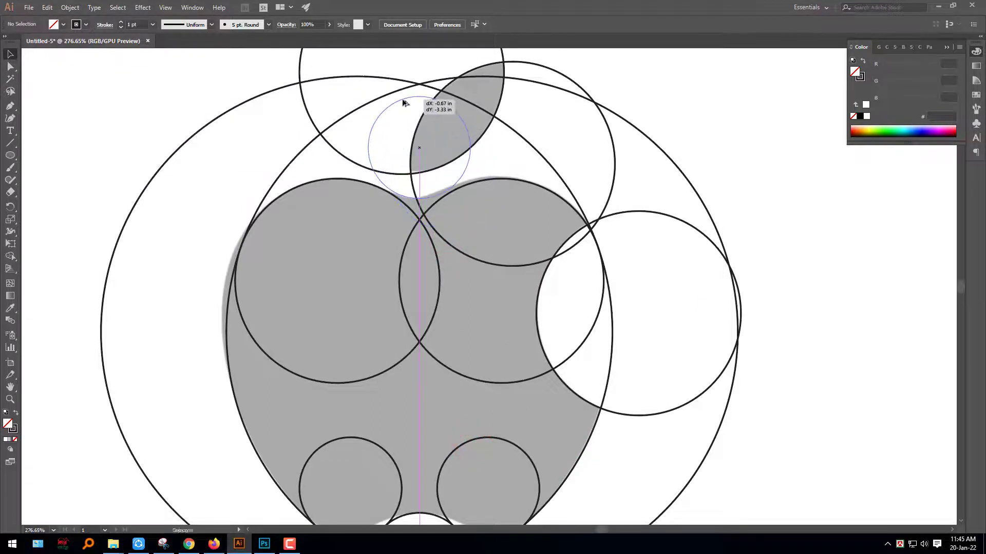
left_click_drag(375, 172, 616, 250)
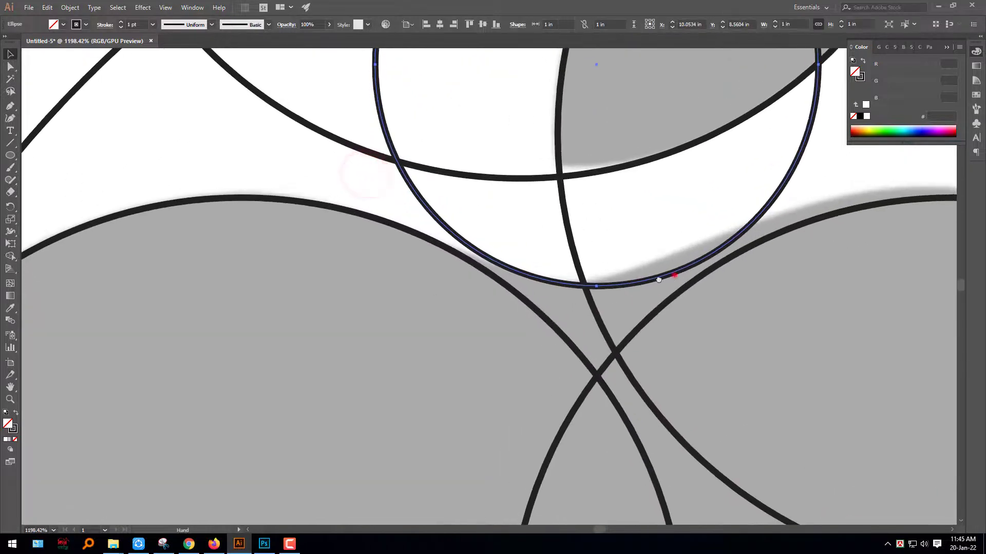
left_click_drag(674, 275, 514, 252)
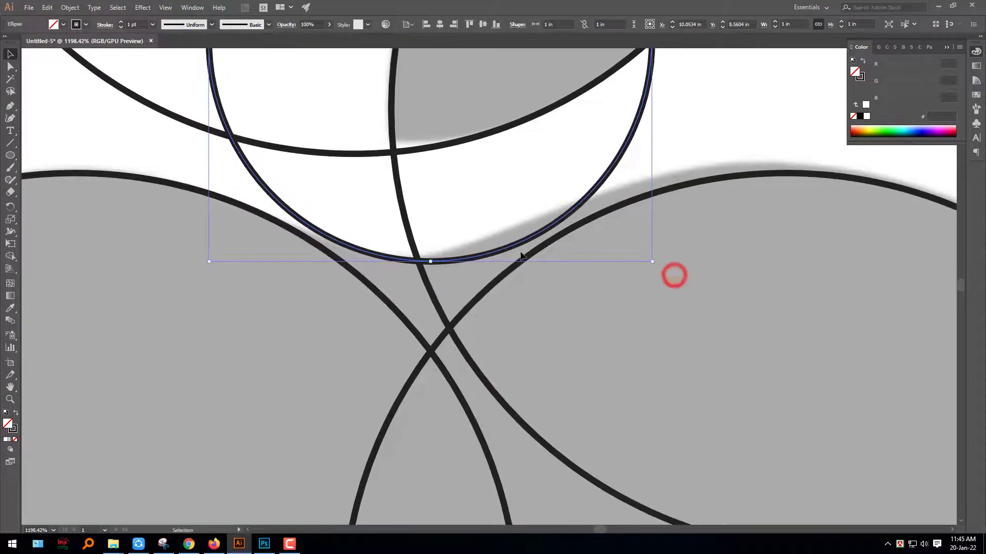
left_click(490, 287, "shift")
left_click(543, 305)
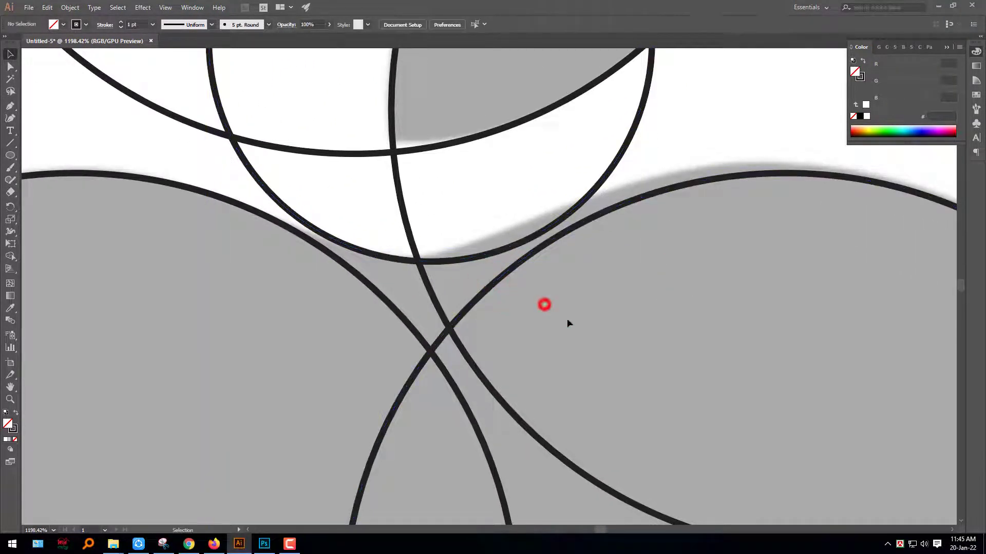
- Center the upper 1 in circle horizontally on the grouped pair of 5 in circles, using the group as key object
left_click_drag(540, 319, 313, 240)
left_click_drag(559, 350, 531, 272)
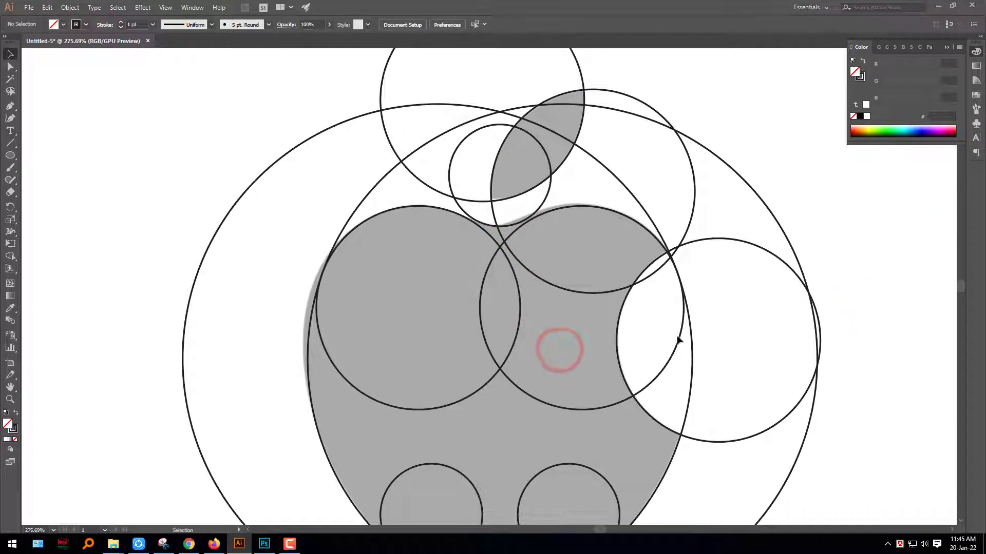
left_click(693, 335, "shift")
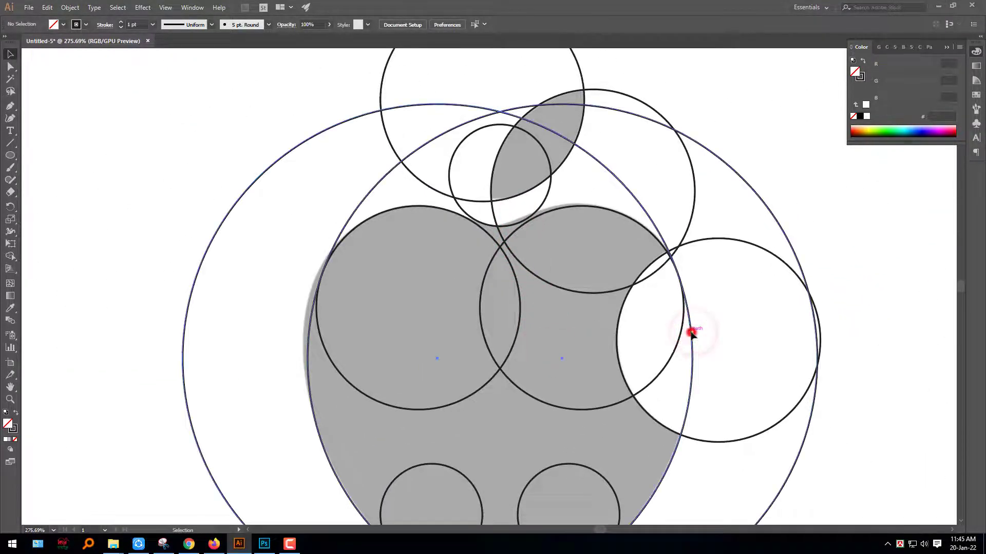
left_click(541, 208, "shift")
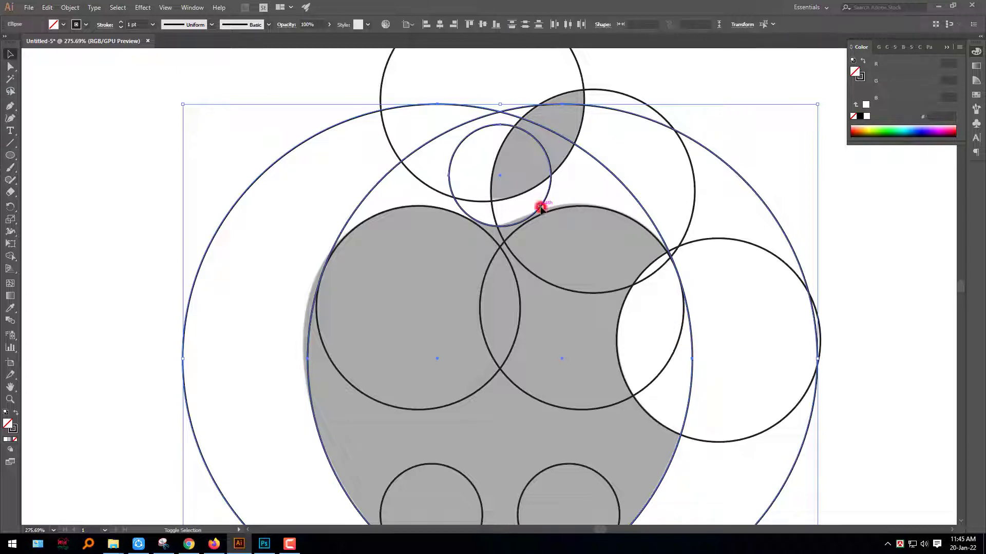
left_click(627, 191)
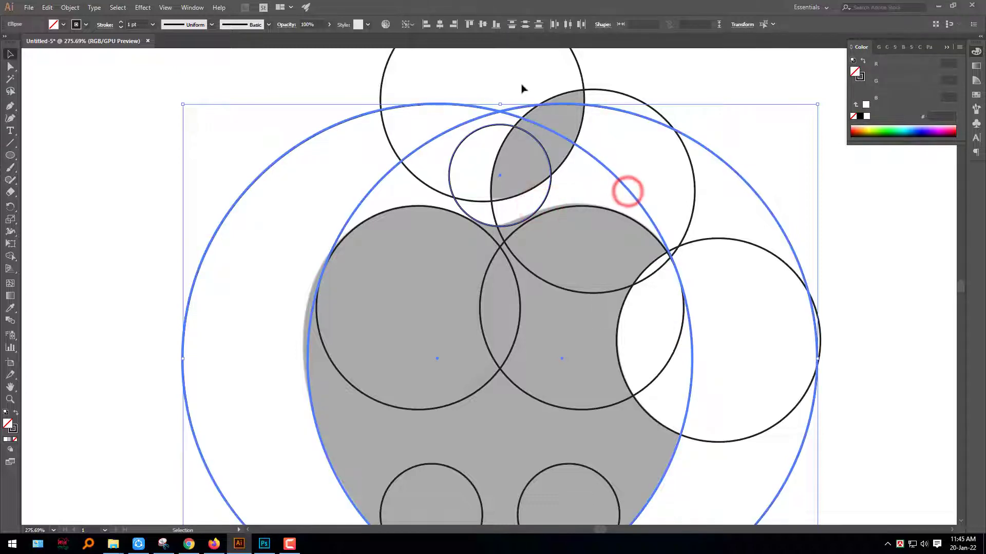
left_click(729, 215)
- Turn on Outline view and move the upper 1 in circle straight down about 0.03 in against the two lobe circles
key("ctrl+space")
left_click_drag(531, 217, 809, 287)
left_click(477, 272)
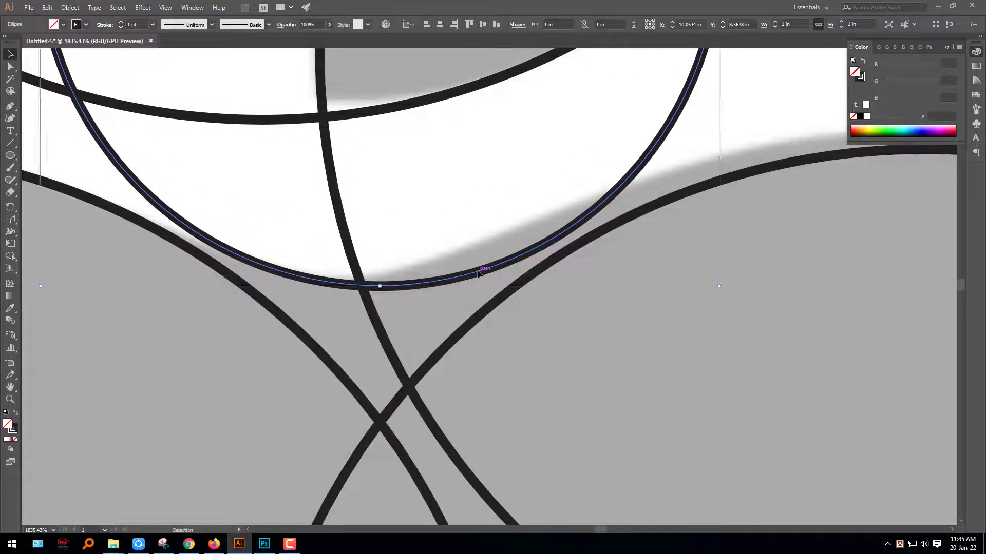
key("ctrl+y")
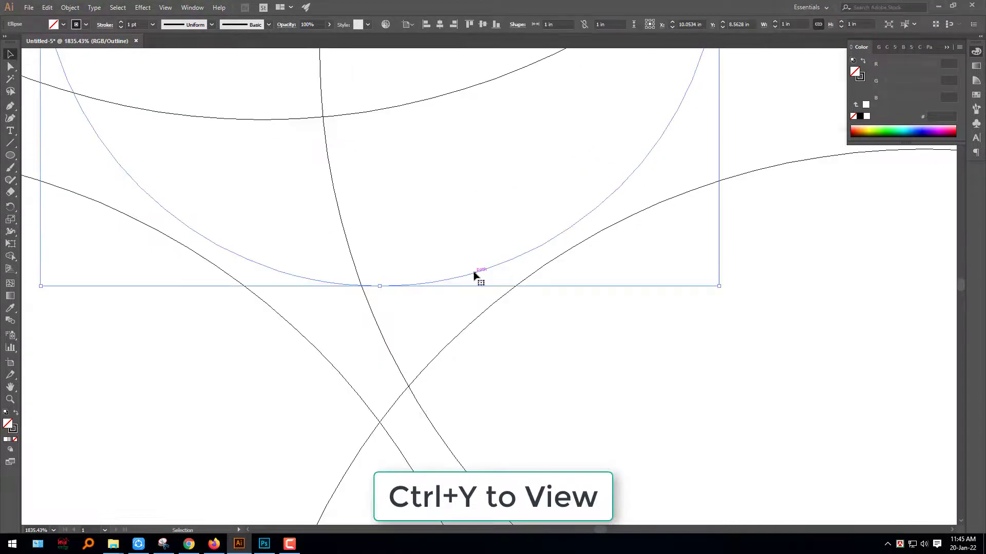
left_click_drag(475, 275, 477, 297)
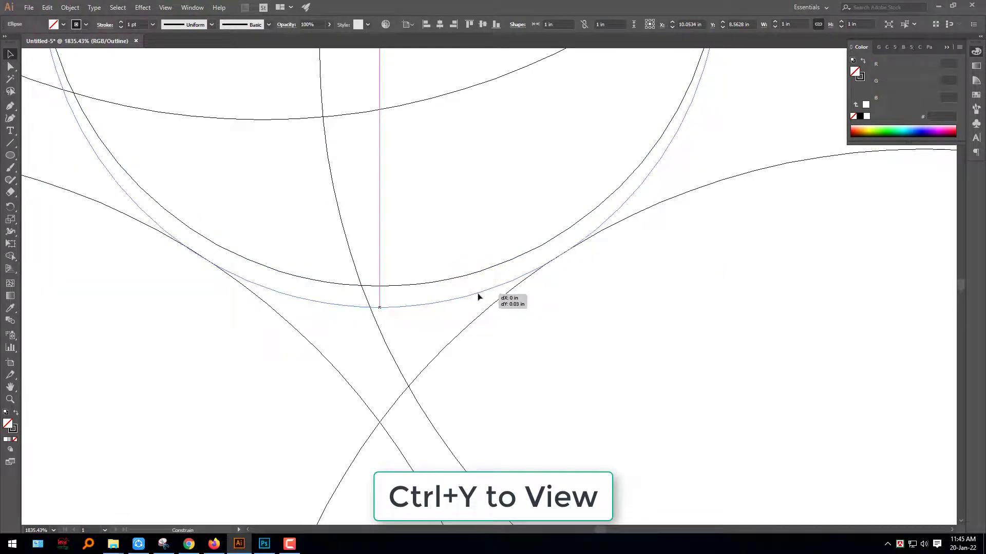
left_click_drag(478, 294, 478, 294)
- Nudge the upper 1 in circle up to Y 8.5933 in, check its contact with both lobe circles, and return to Preview
left_click_drag(537, 231, 606, 274)
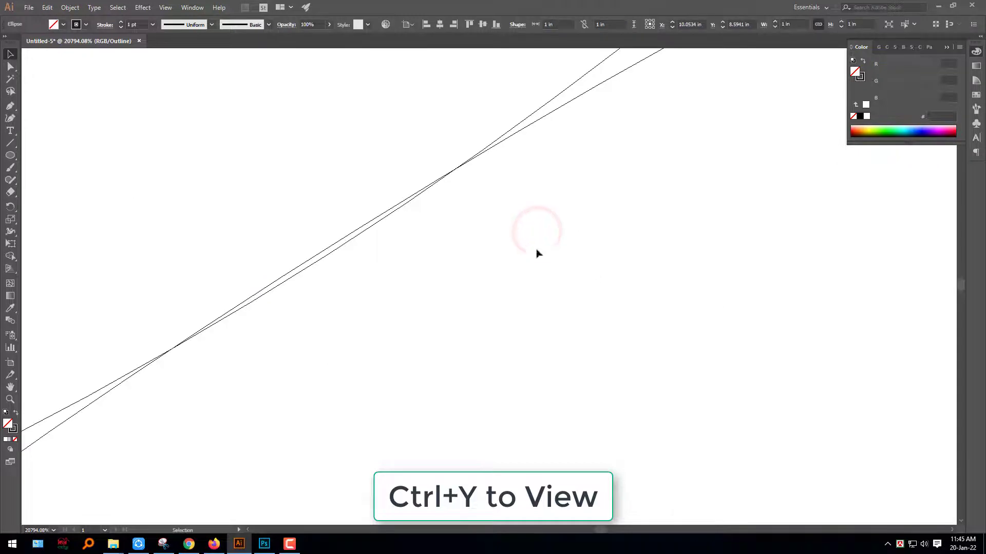
key("Up")
key("Up")
key("Up")
key("Up")
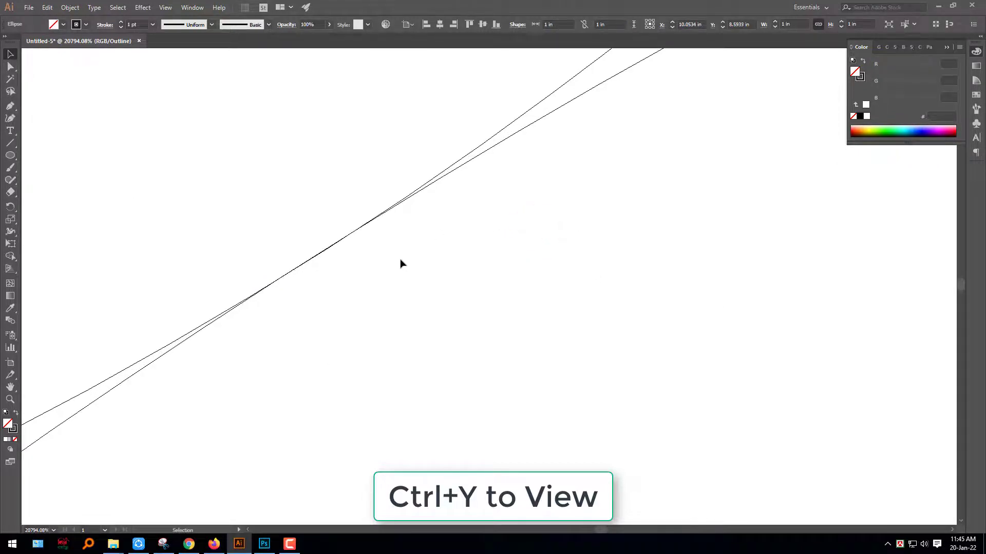
key("ctrl+0")
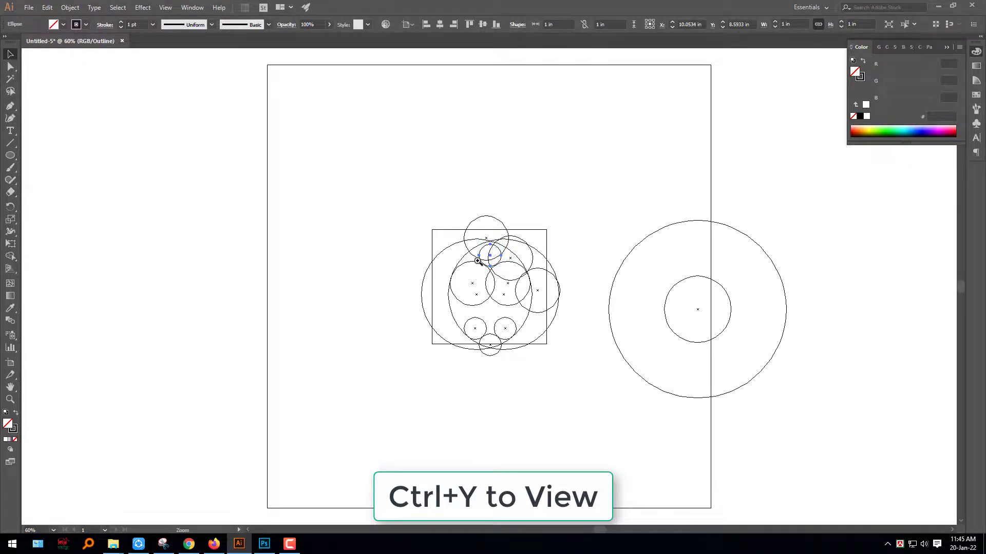
left_click_drag(488, 271, 488, 272)
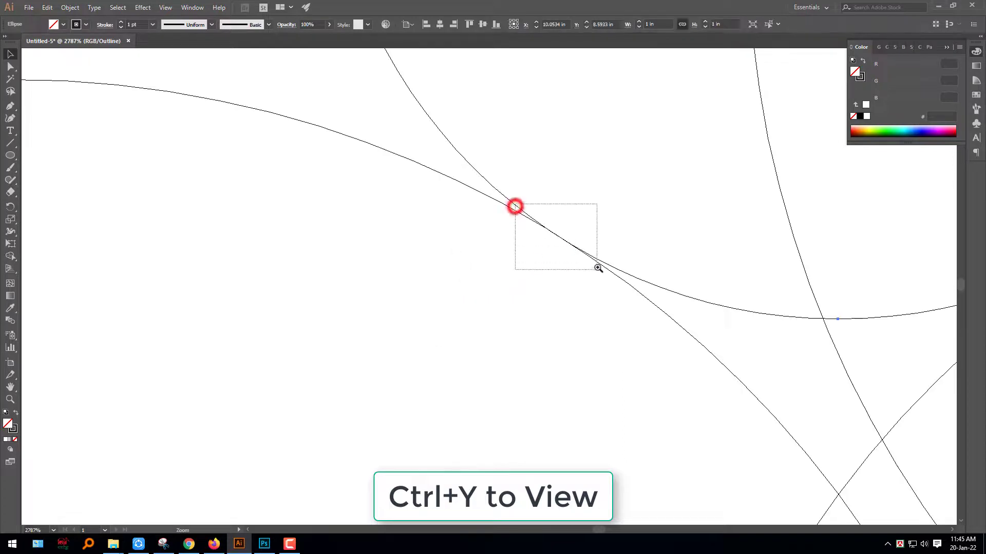
left_click_drag(598, 268, 597, 268)
key("ctrl+0")
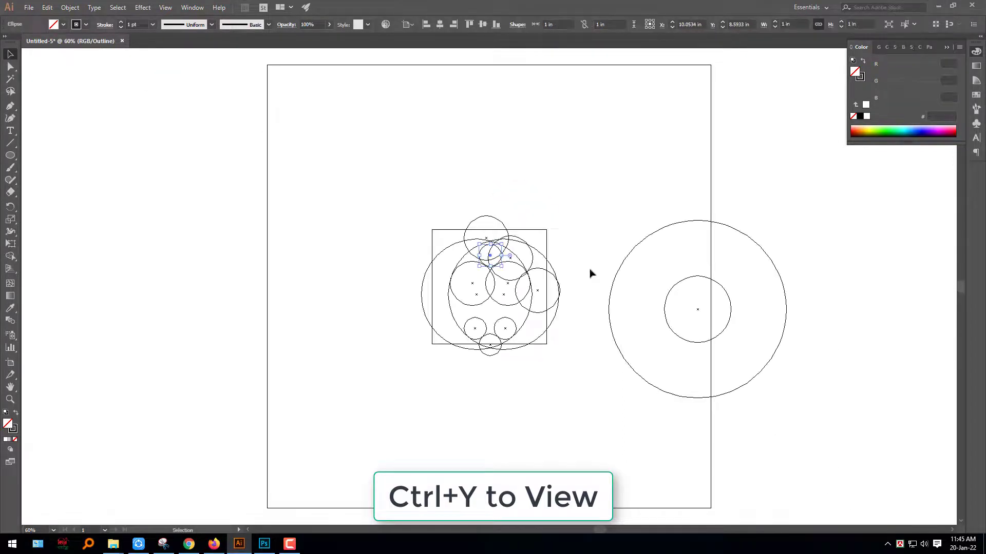
key("ctrl+y")
left_click(550, 414)
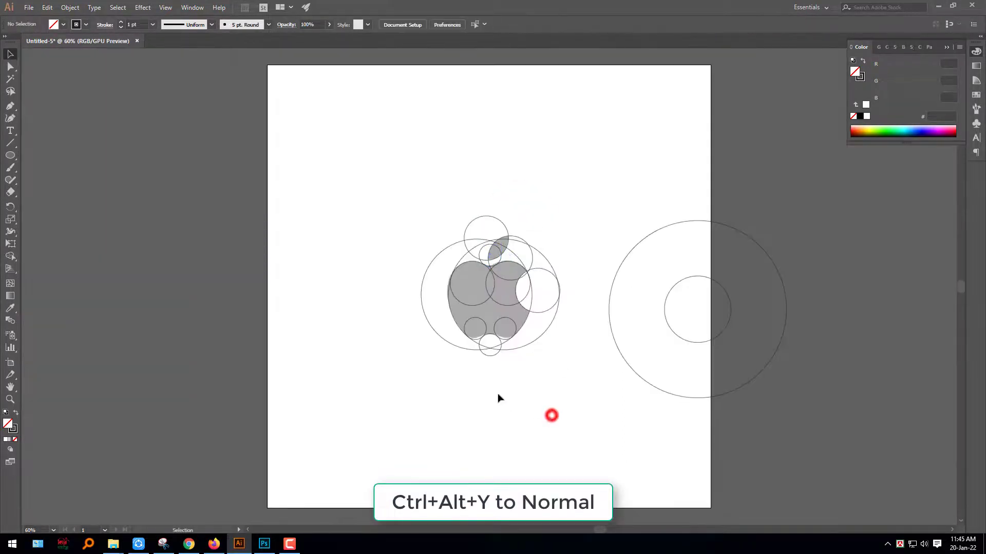
- Select all circles over the apple and remove the regions above the leaf and outside the apple's left side with the Shape Builder
left_click_drag(502, 309, 568, 346)
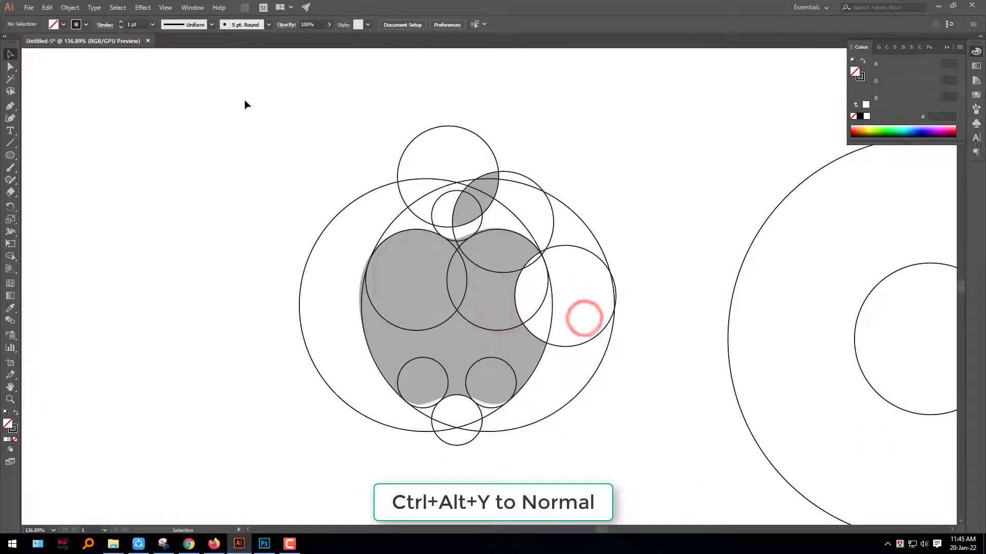
left_click_drag(326, 182, 667, 482)
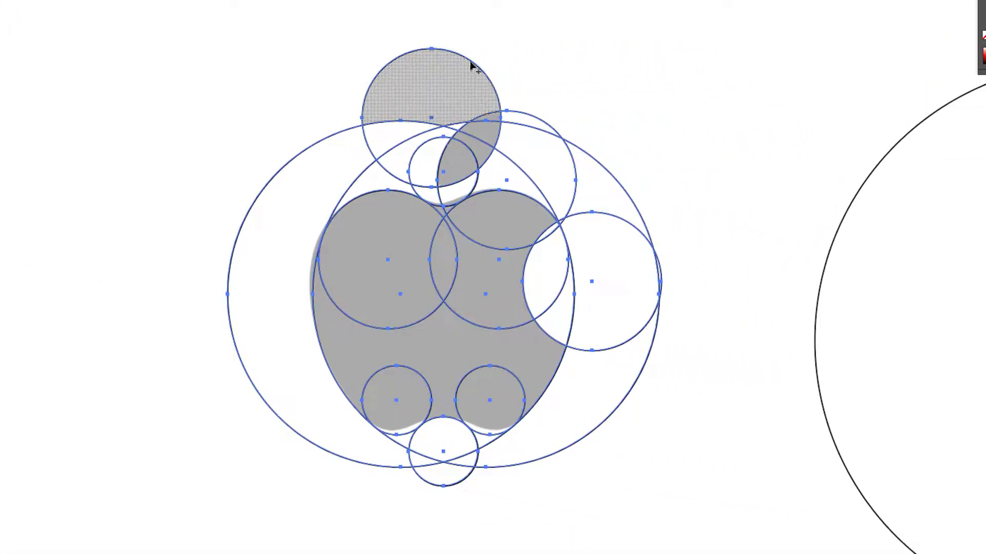
mouse_move(458, 27)
left_mouse_down()
mouse_move(421, 90)
mouse_move(424, 173)
mouse_move(407, 190)
left_mouse_up()
left_click_drag(360, 161, 329, 127)
left_click_drag(448, 126, 451, 129)
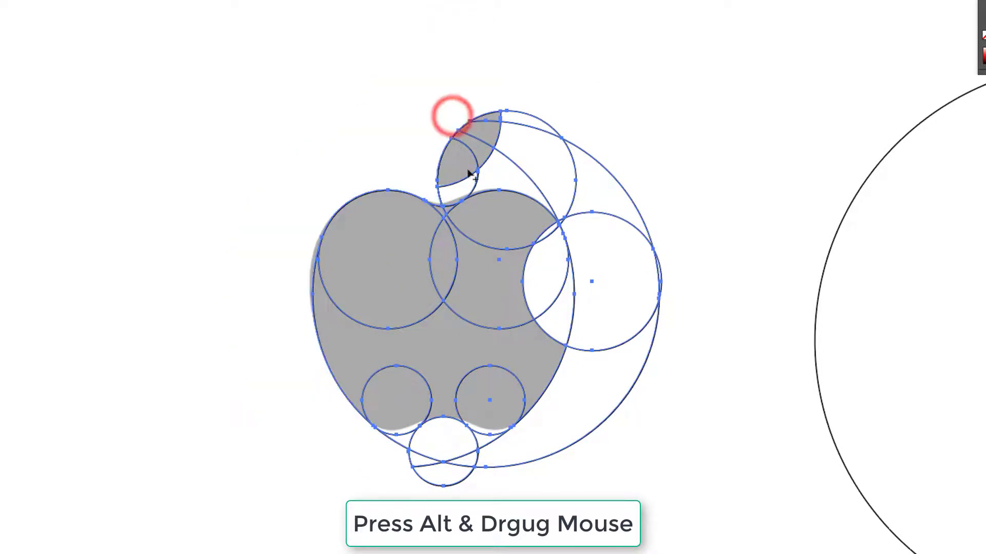
- Remove the remaining circle regions right of the leaf, between leaf and body, and in the bite area with the Shape Builder
left_click_drag(522, 330, 580, 326)
mouse_move(547, 20)
left_mouse_down()
mouse_move(529, 86)
mouse_move(477, 70)
mouse_move(465, 139)
mouse_move(420, 150)
left_mouse_up()
mouse_move(570, 109)
left_mouse_down()
mouse_move(638, 168)
mouse_move(660, 160)
left_mouse_up()
mouse_move(733, 282)
left_mouse_down()
mouse_move(685, 282)
mouse_move(692, 269)
mouse_move(729, 346)
mouse_move(719, 334)
left_mouse_up()
mouse_move(655, 266)
left_mouse_down()
mouse_move(623, 276)
mouse_move(585, 266)
left_mouse_up()
mouse_move(590, 215)
left_mouse_down()
mouse_move(570, 208)
mouse_move(574, 180)
left_mouse_up()
left_click_drag(573, 179, 568, 198)
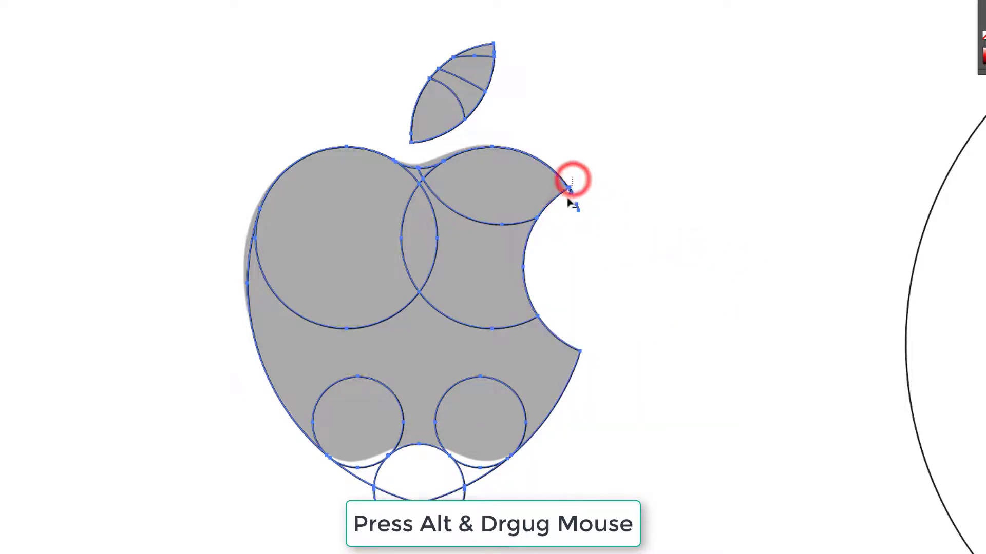
- Remove the bottom 1 in circle's regions and the leftover slivers beneath the apple with the Shape Builder
left_click_drag(532, 366, 607, 142)
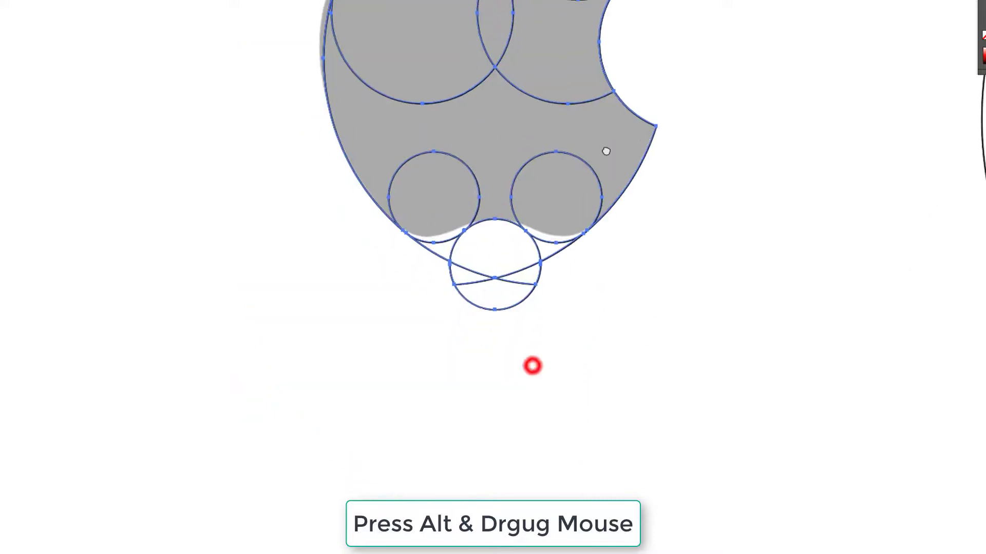
left_click_drag(584, 220, 673, 222)
mouse_move(547, 373)
left_mouse_down()
mouse_move(493, 280)
mouse_move(534, 280)
mouse_move(520, 271)
left_mouse_up()
left_click_drag(469, 337, 413, 271)
mouse_move(407, 269)
left_mouse_down()
mouse_move(386, 276)
mouse_move(370, 266)
left_mouse_up()
- Merge all regions of the apple's body into one shape with the Shape Builder
left_click_drag(566, 207, 579, 426)
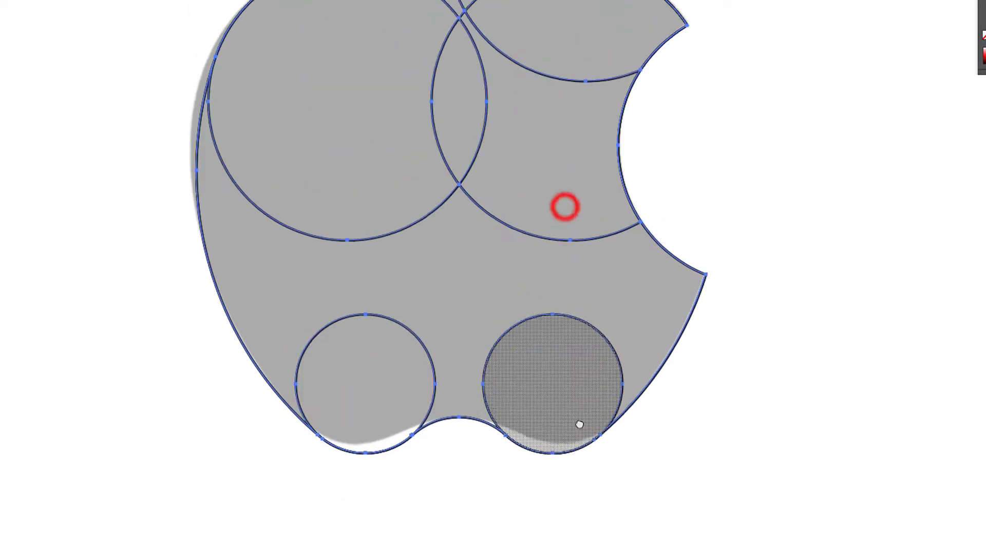
left_click_drag(625, 240, 570, 238)
mouse_move(700, 408)
left_mouse_down()
mouse_move(453, 227)
mouse_move(393, 97)
mouse_move(344, 65)
left_mouse_up()
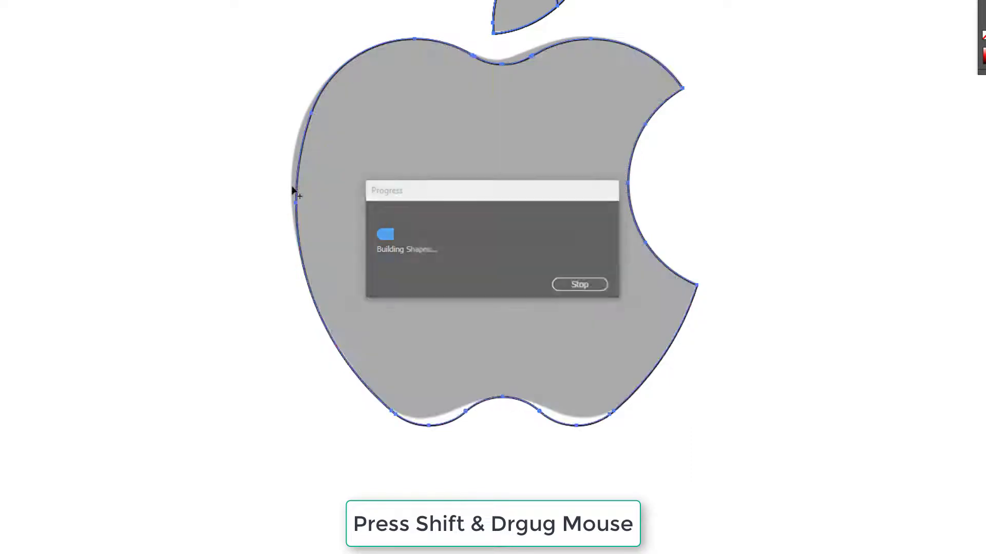
- Merge the leaf's regions into one shape, and swap fill and stroke to give the leaf and body a solid black fill
scroll(514, 287, "up", 3)
left_click_drag(618, 159, 424, 45)
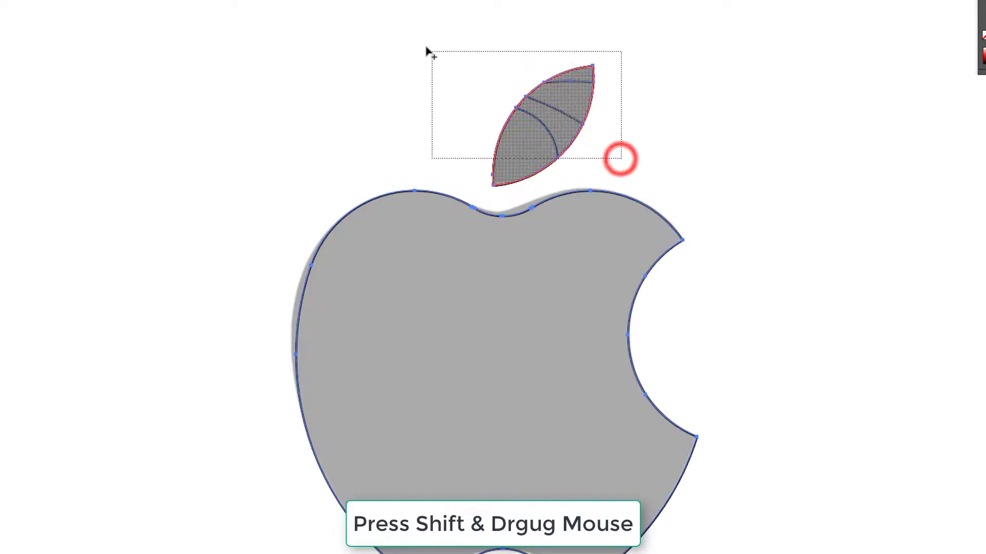
key("v")
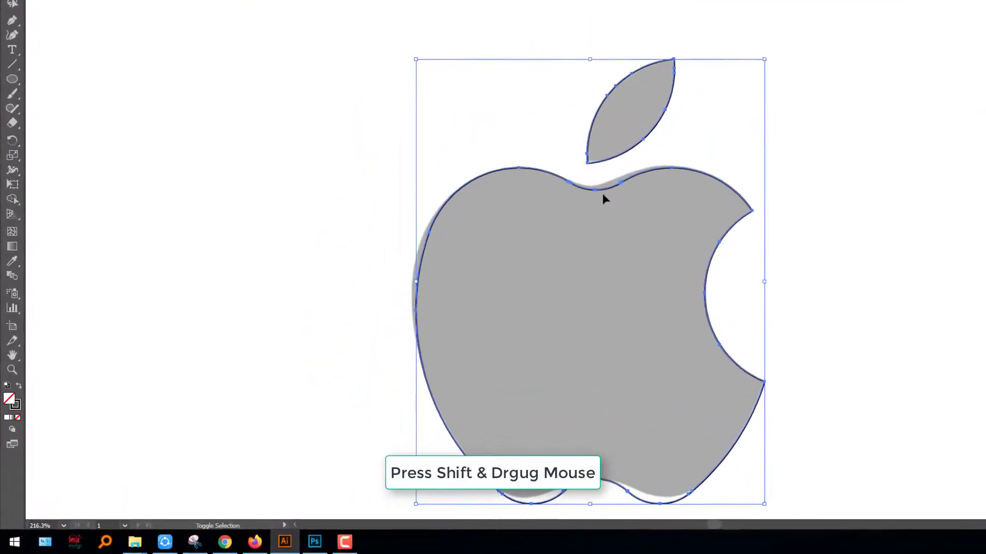
left_click(20, 375)
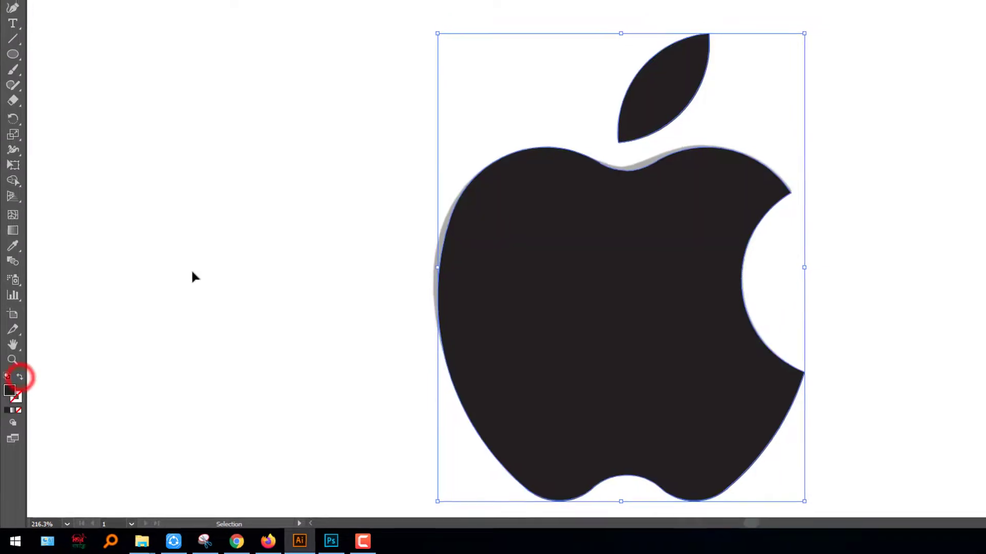
- Delete the leftover concentric circles right of the logo, and unlock and delete the grey reference image behind it
left_click(226, 240)
left_click_drag(818, 166, 583, 136)
left_click_drag(818, 211, 613, 171)
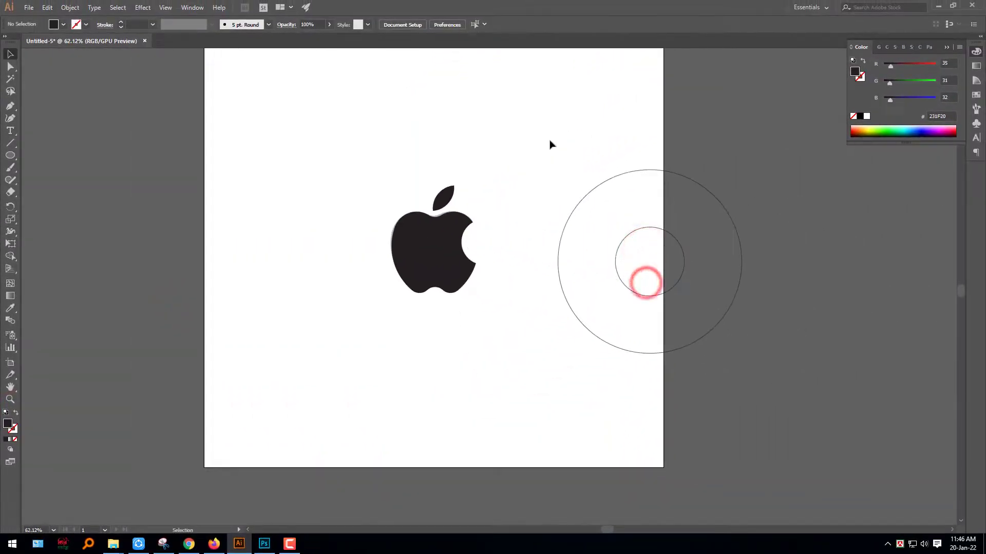
left_click_drag(542, 129, 726, 323)
key("Delete")
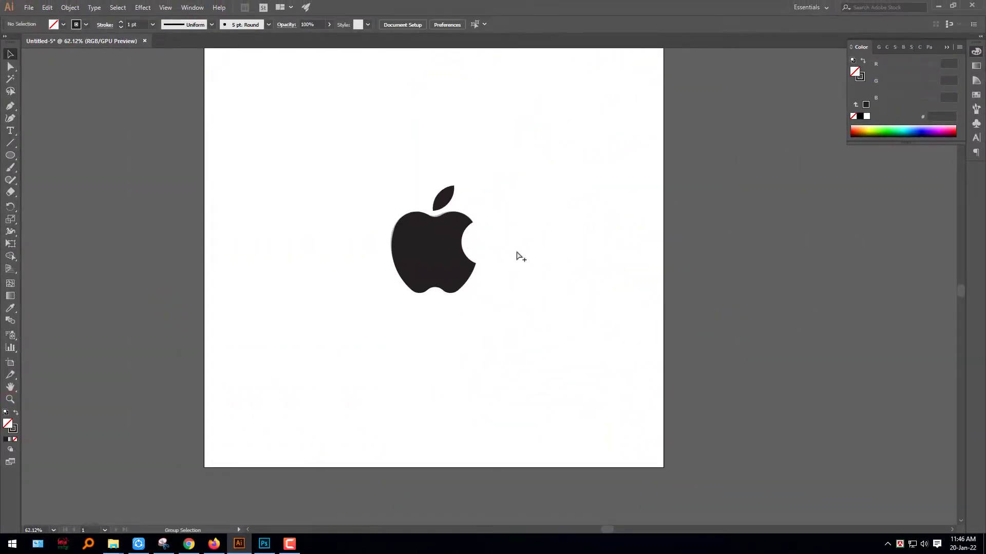
key("ctrl+alt+2")
key("Delete")
- Group the apple's leaf and body into one object
left_click_drag(571, 356, 312, 141)
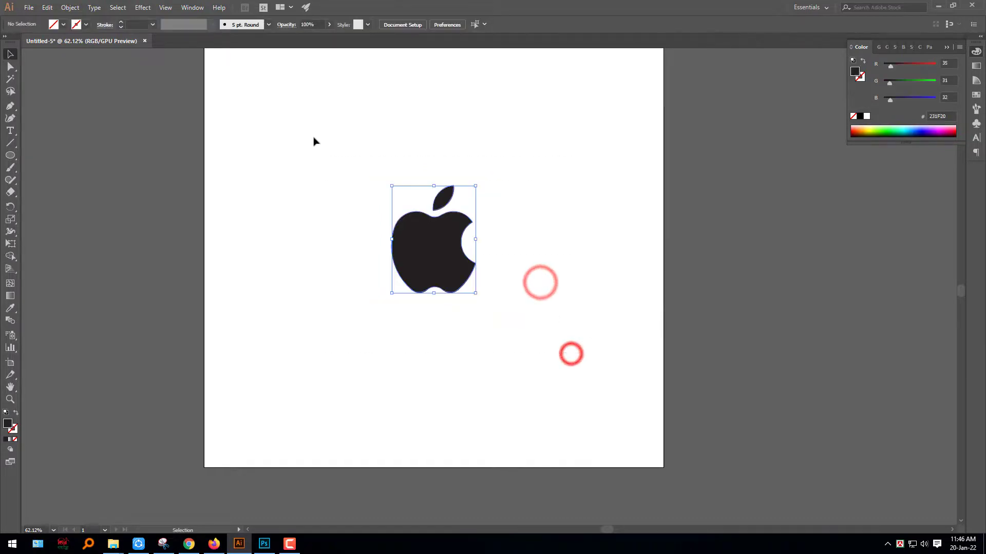
left_click_drag(433, 192, 661, 245)
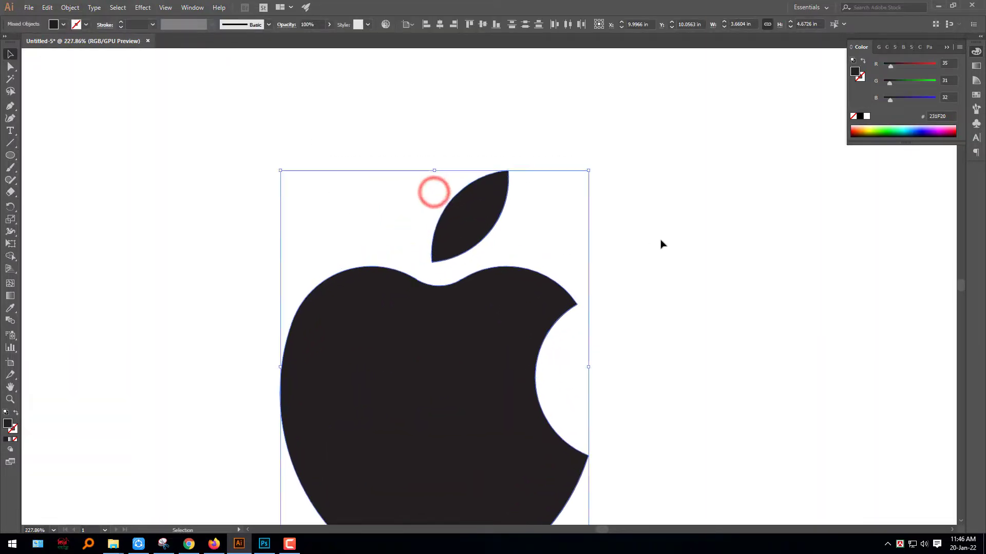
key("a")
key("ctrl+g")
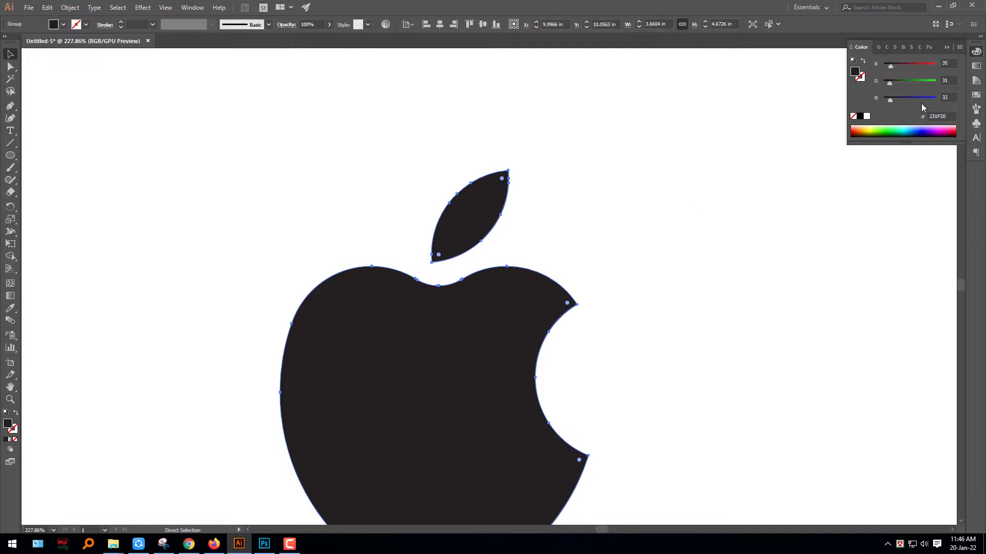
- Set the grouped logo's fill to pure black (000000), deselect it, and fit the artboard in the window
left_click(860, 116)
left_click(709, 341)
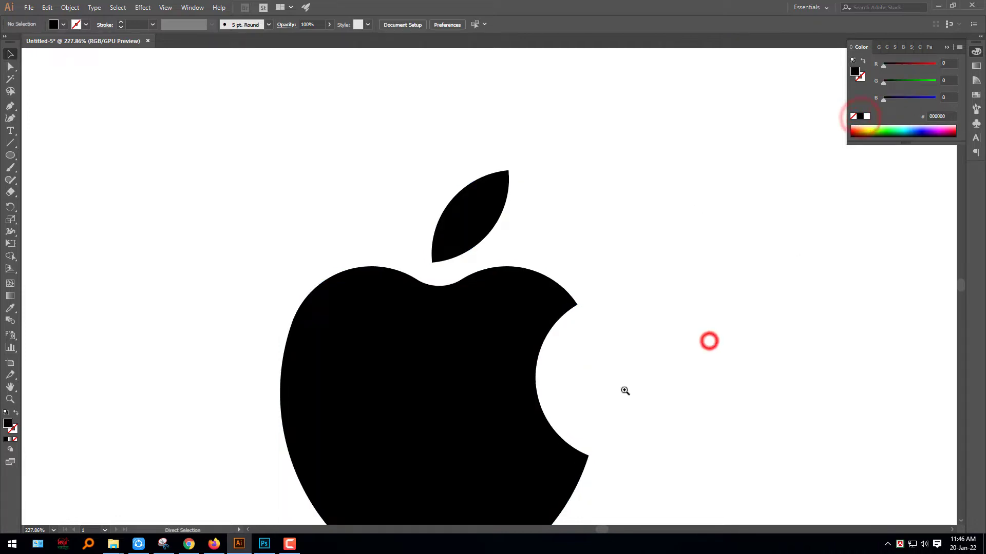
left_click_drag(610, 361, 605, 267)
key("ctrl+0")
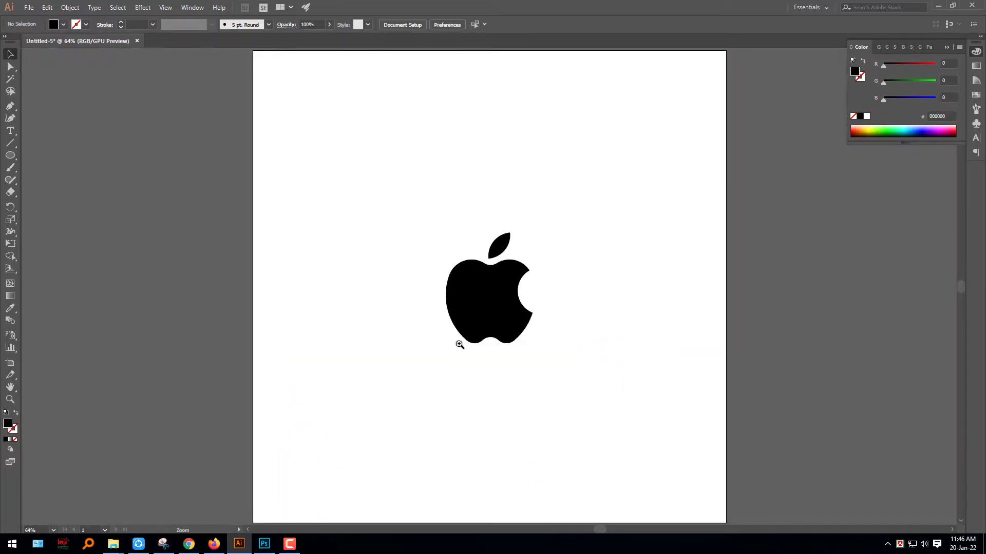